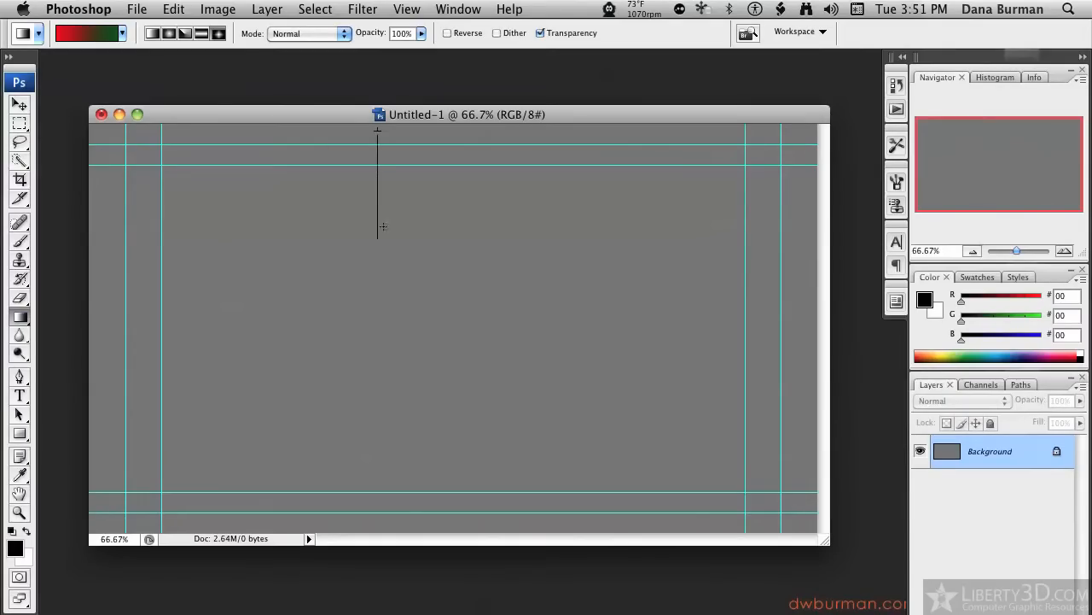
Step: Fill the Background with a red-to-green diamond gradient, and replace it with a vertical linear gradient running from red down to green
shift+drag(383, 227, 397, 508)
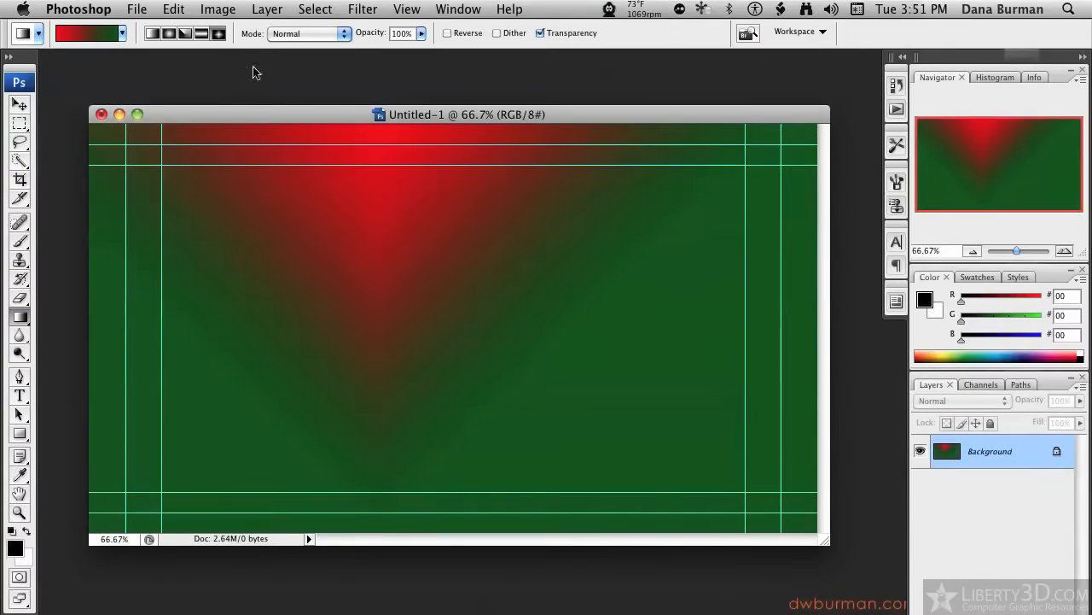
shift+drag(396, 136, 399, 346)
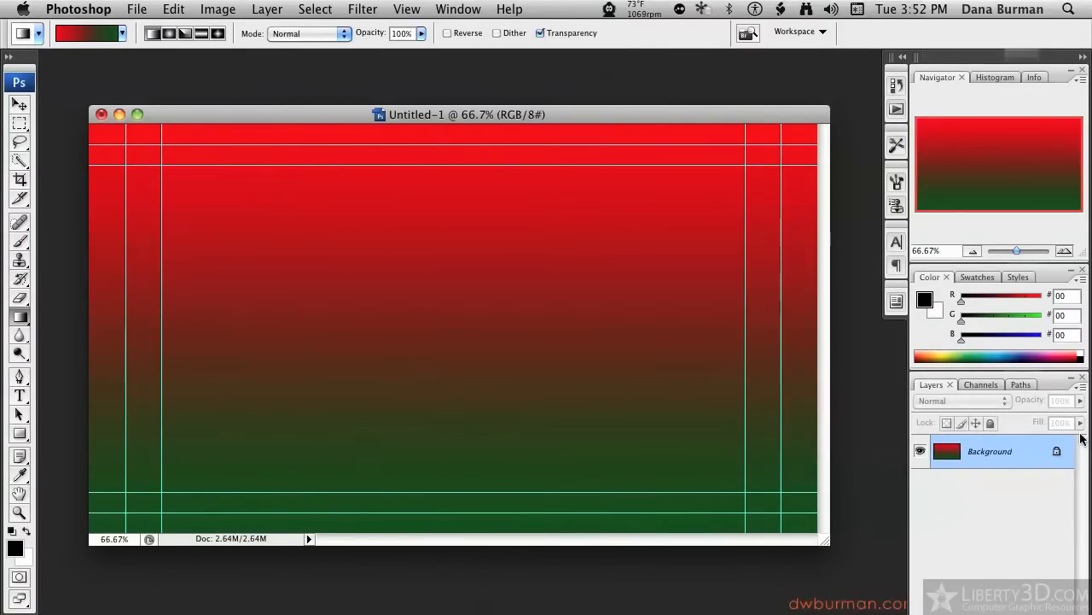
Step: Fill the Background with black, and refill it with 50% Gray in Normal mode at 100% opacity
key(alt+BackSpace)
key(shift+BackSpace)
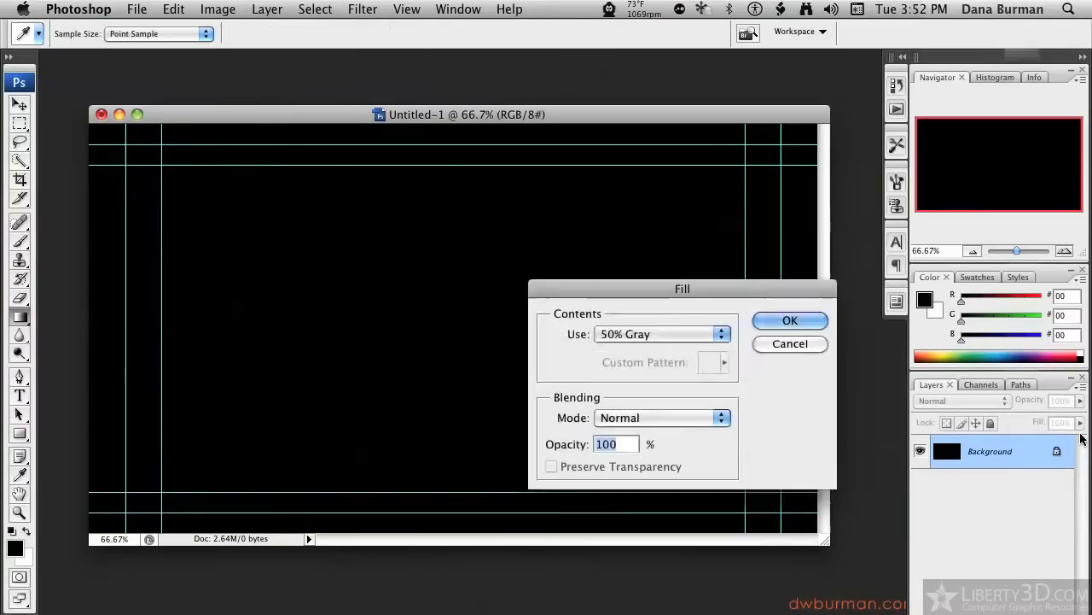
click(785, 318)
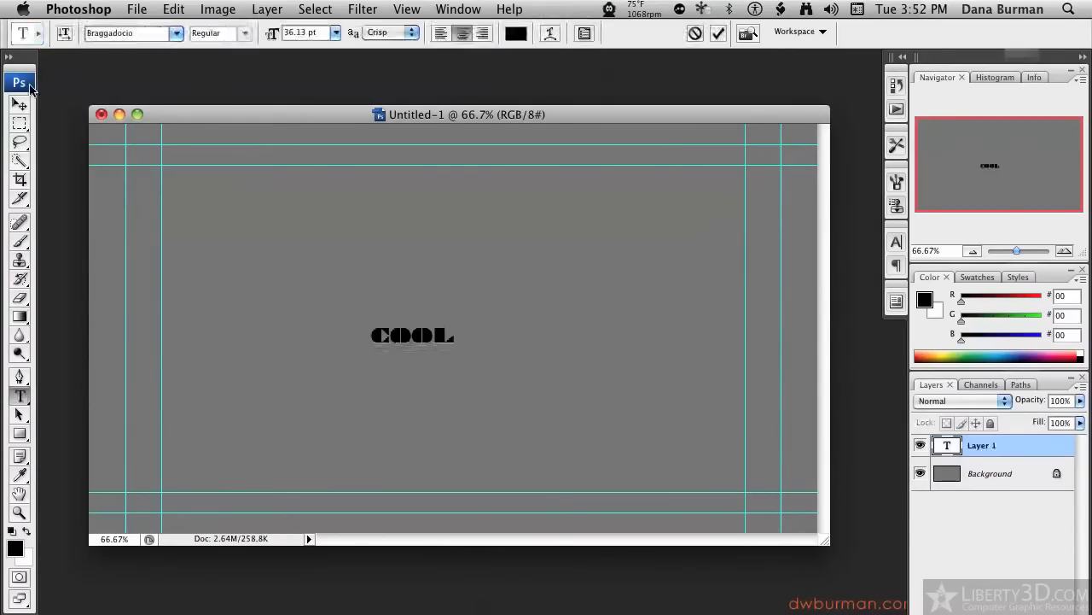
Step: Scale the Cool text proportionally about its centre to about 709%, and position it between the inner vertical guides
click(19, 103)
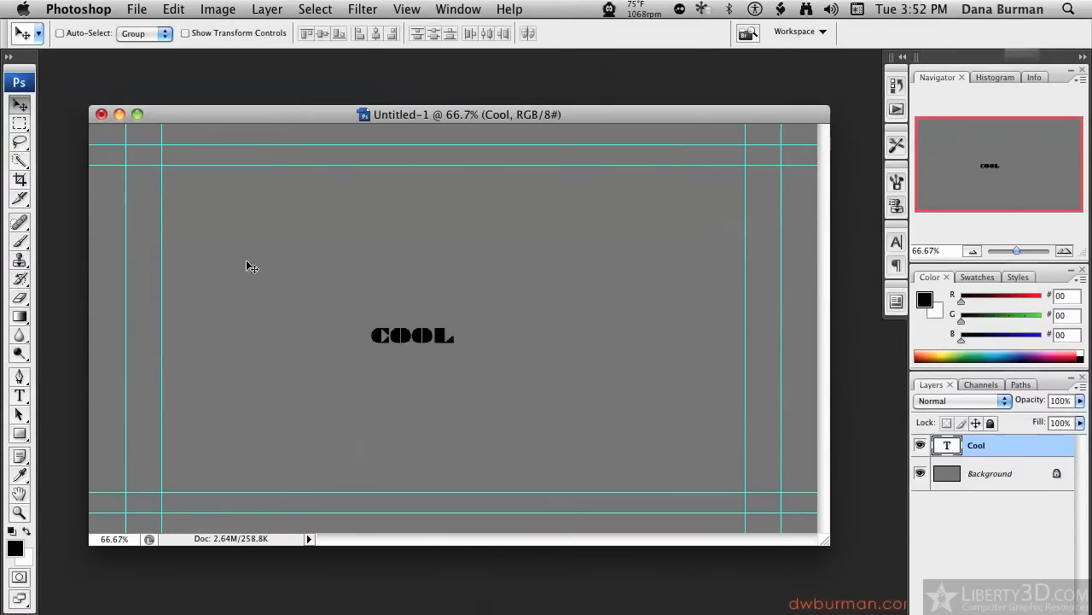
key(super+t)
alt+shift+drag(448, 328, 705, 248)
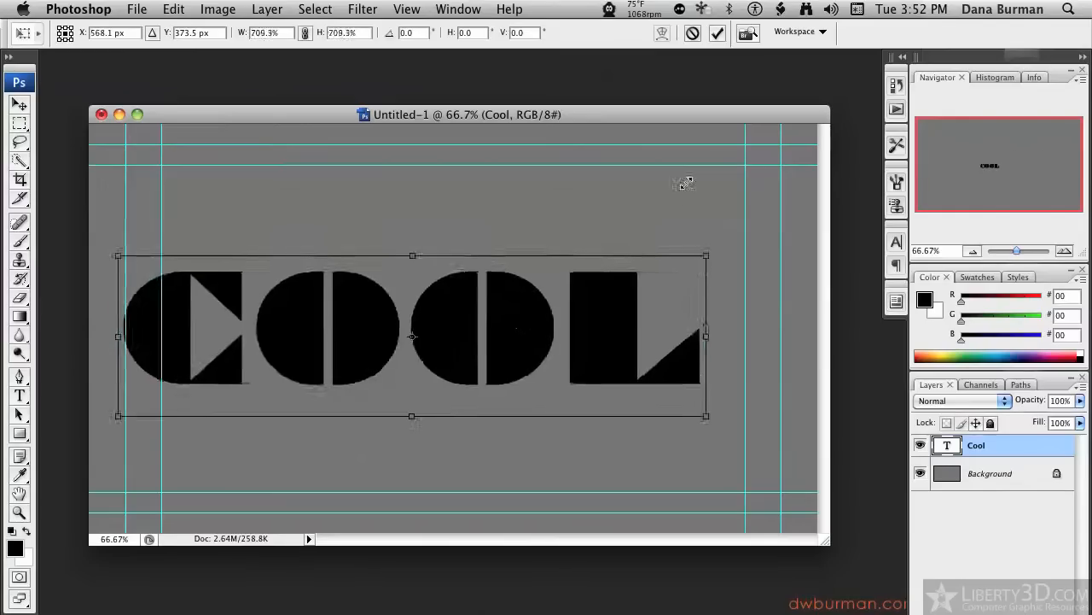
drag(515, 321, 555, 296)
key(Return)
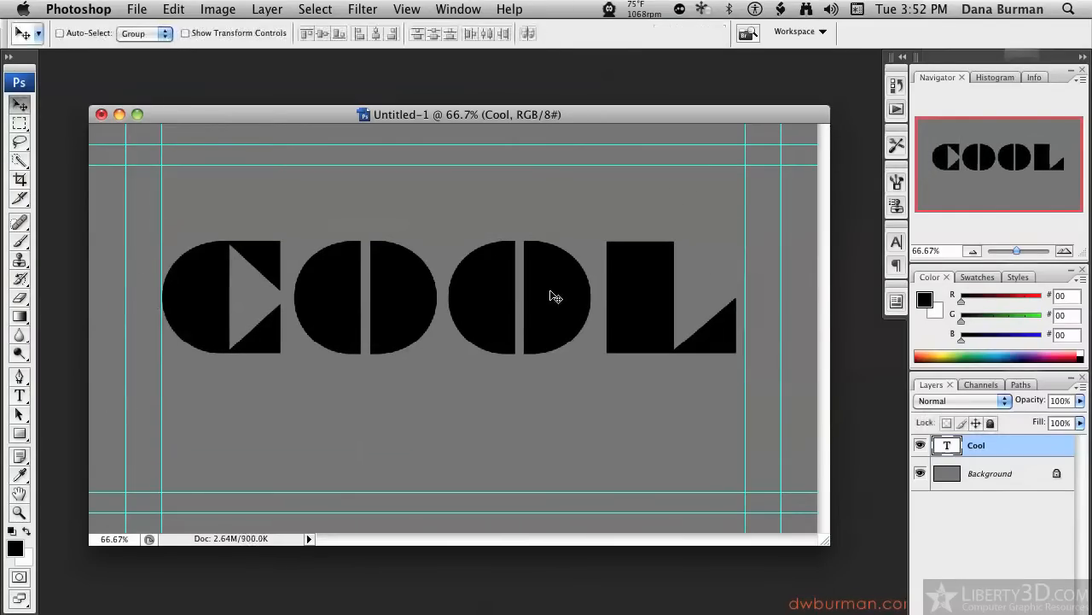
Step: Add a linear Gradient Overlay to the Cool text layer with the blue, white and gold chrome gradient at a -90° angle
click(943, 611)
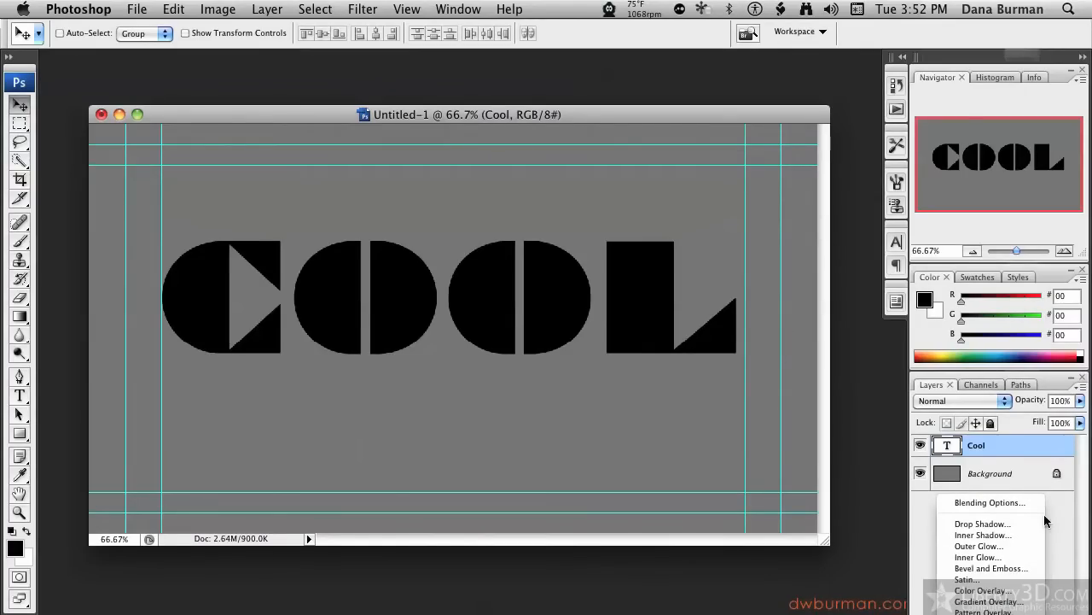
click(981, 601)
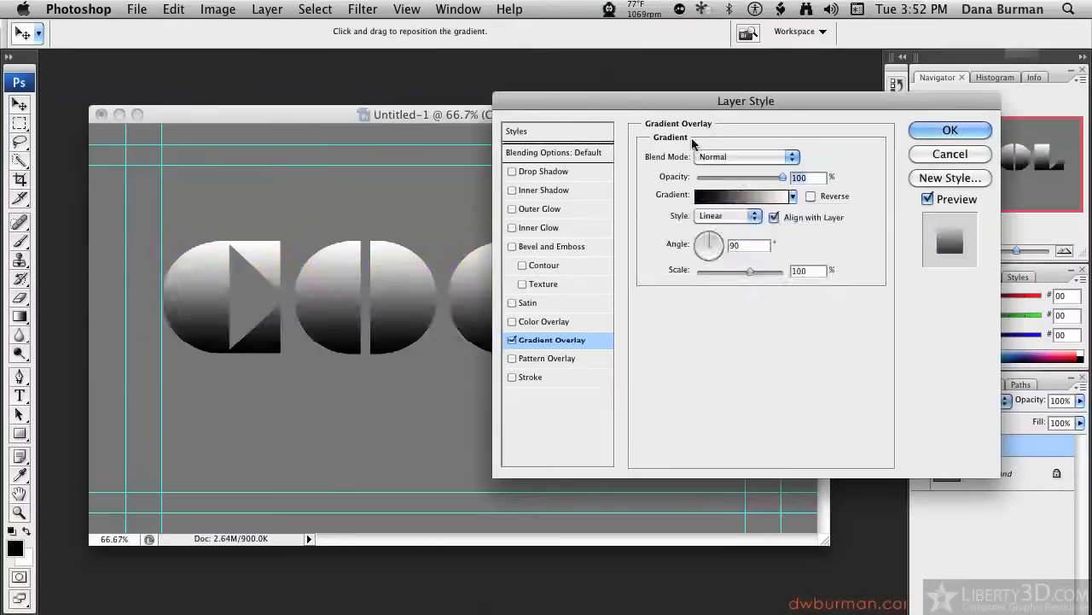
click(793, 195)
click(798, 254)
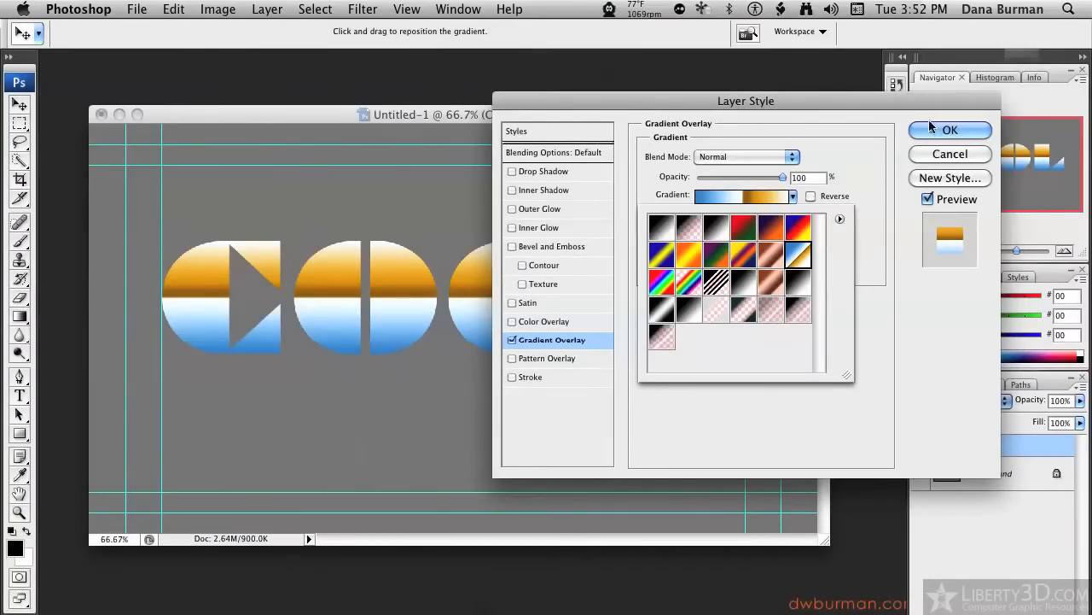
click(887, 124)
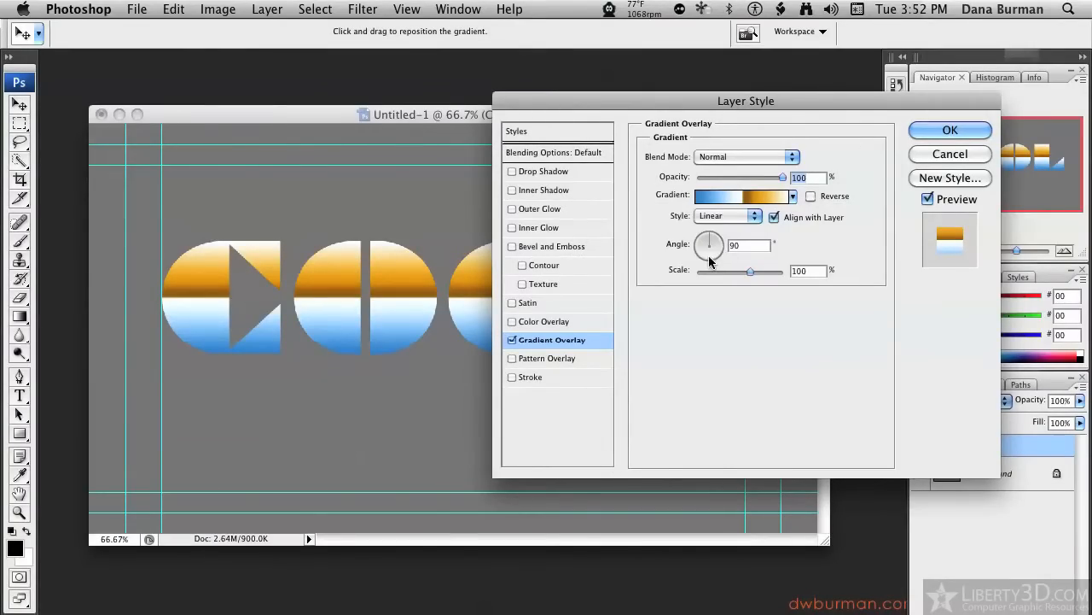
click(709, 265)
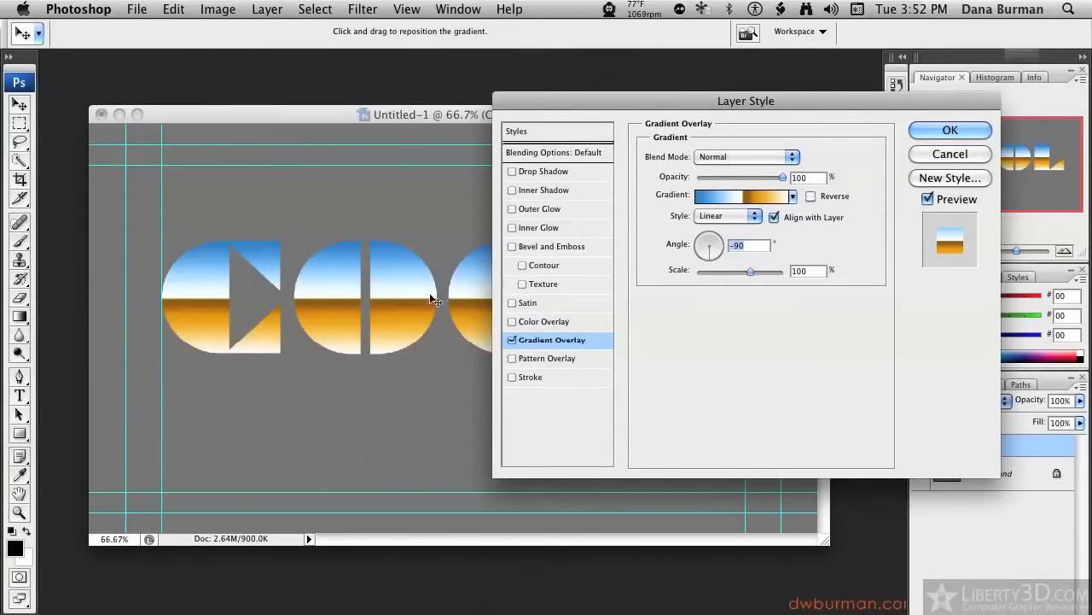
Step: Try Bevel and Emboss on the Cool text, turn it off again, and apply the layer style with only the Gradient Overlay
drag(694, 100, 685, 135)
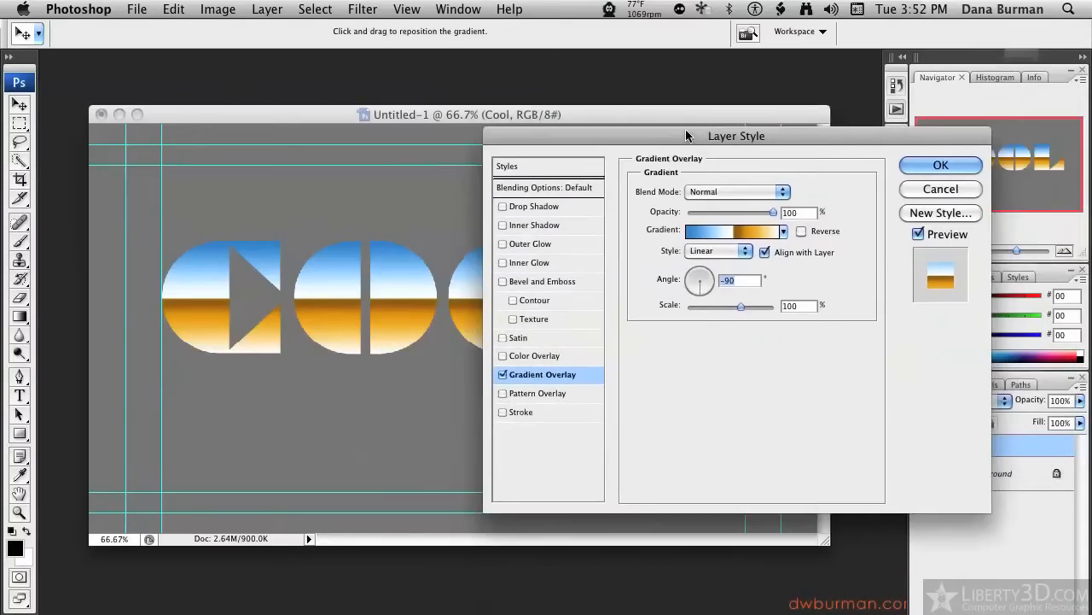
click(503, 282)
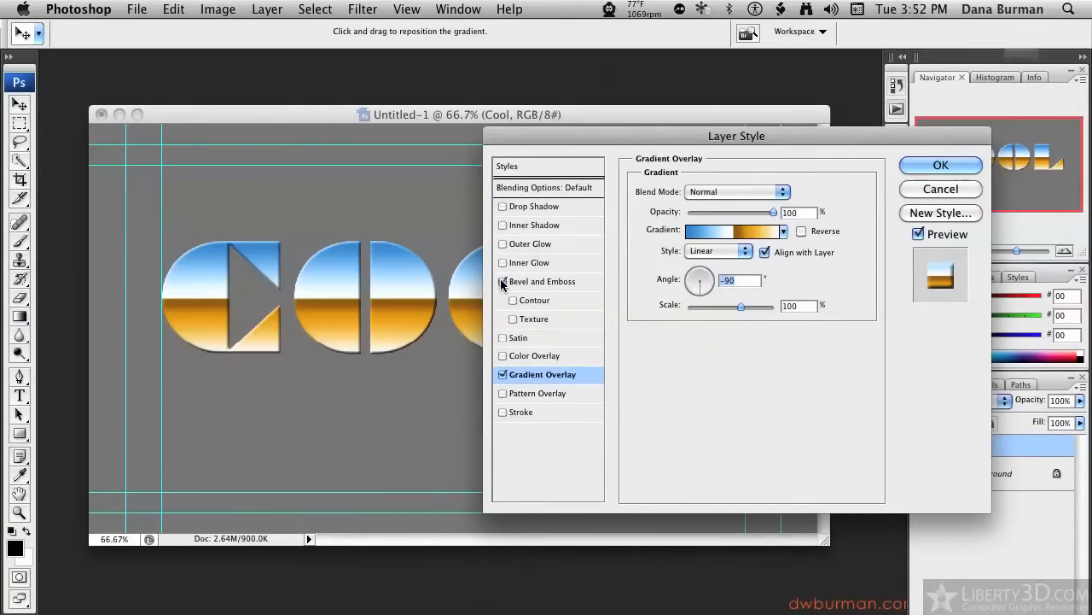
click(503, 282)
click(943, 165)
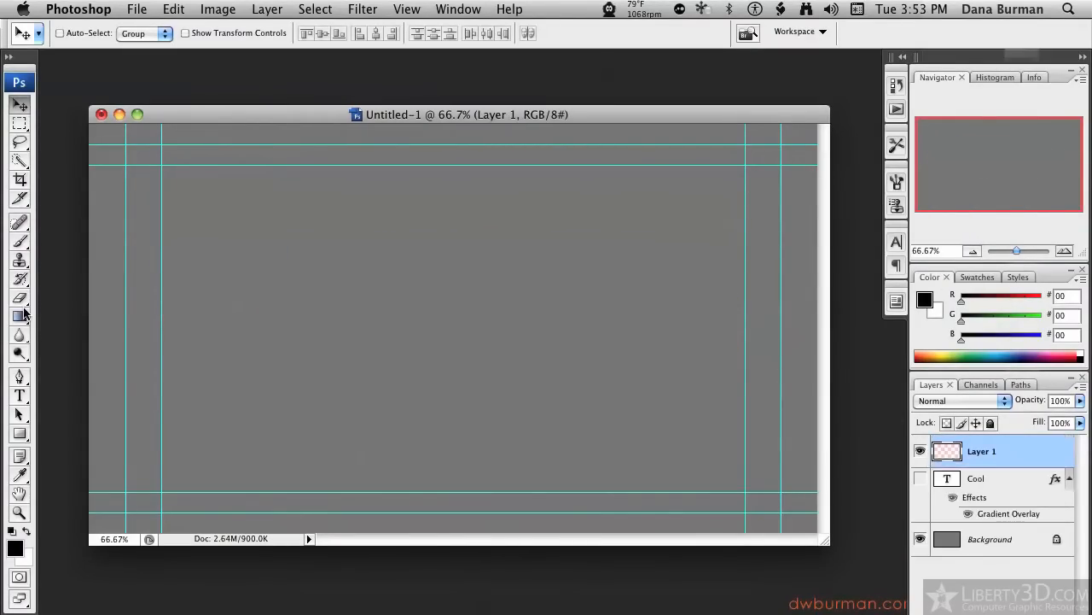
Step: Draw a diagonal linear gradient across the middle of the empty Layer 1 with the black transparent-stripes preset
click(21, 316)
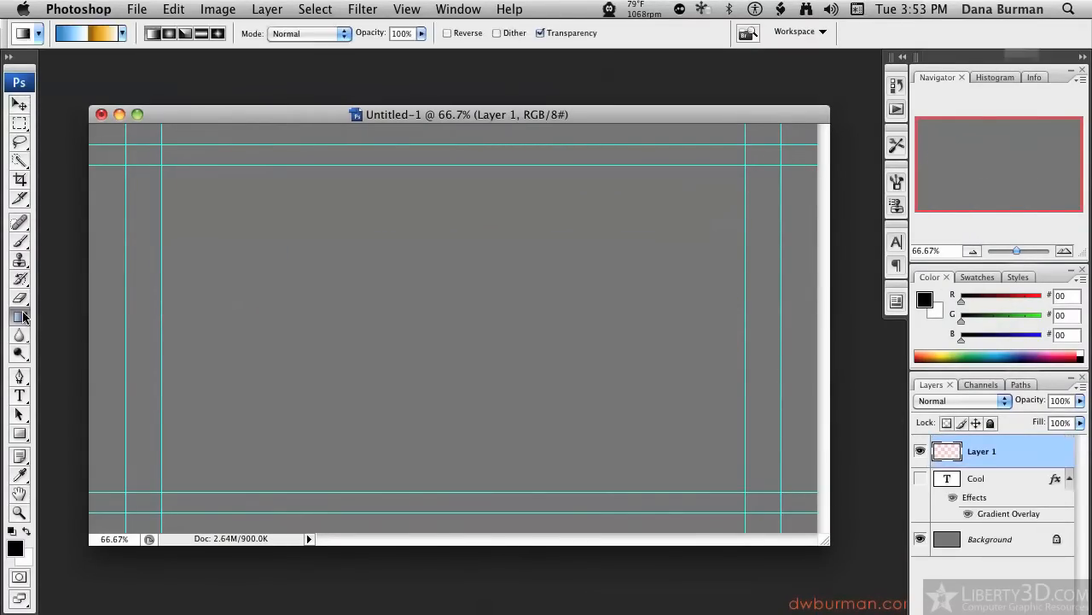
click(124, 33)
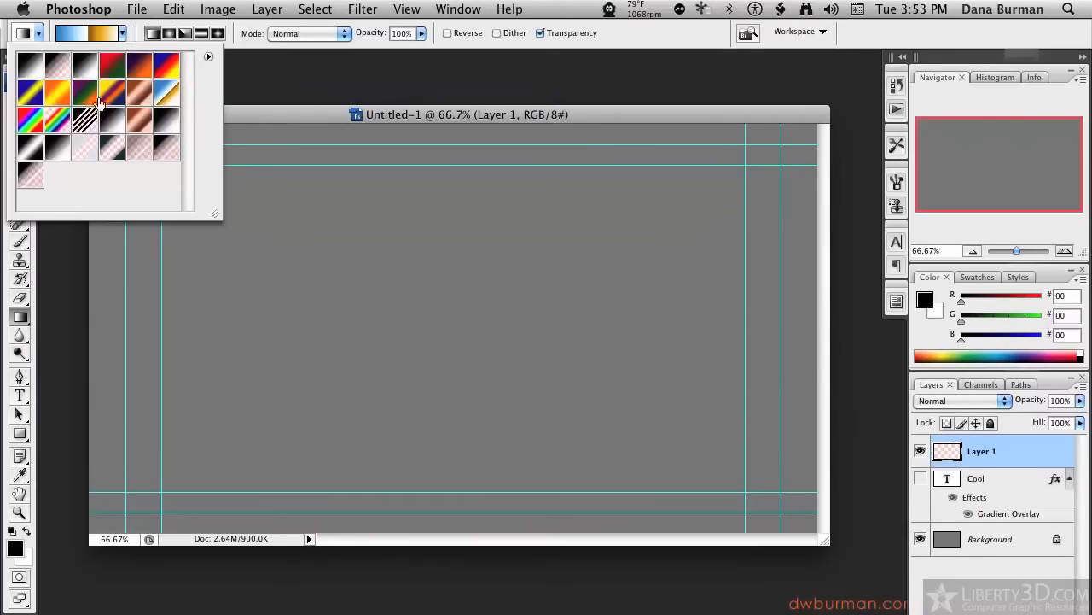
double_click(93, 113)
drag(321, 250, 505, 384)
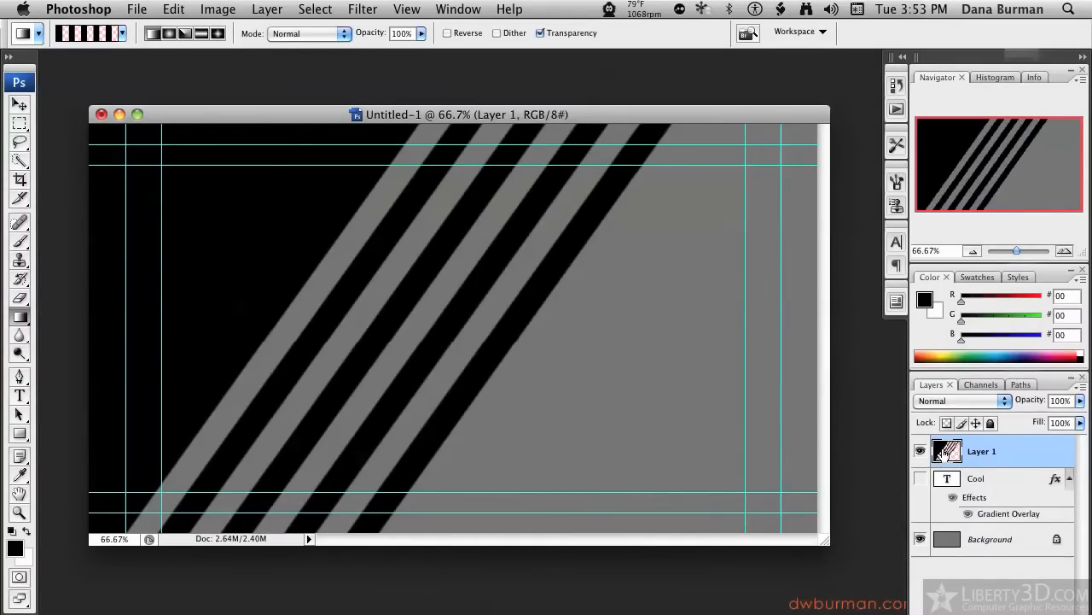
Step: Delete the striped Layer 1, and convert the locked Background into a regular layer in Normal mode at 100% opacity
drag(996, 453, 1064, 613)
double_click(1000, 510)
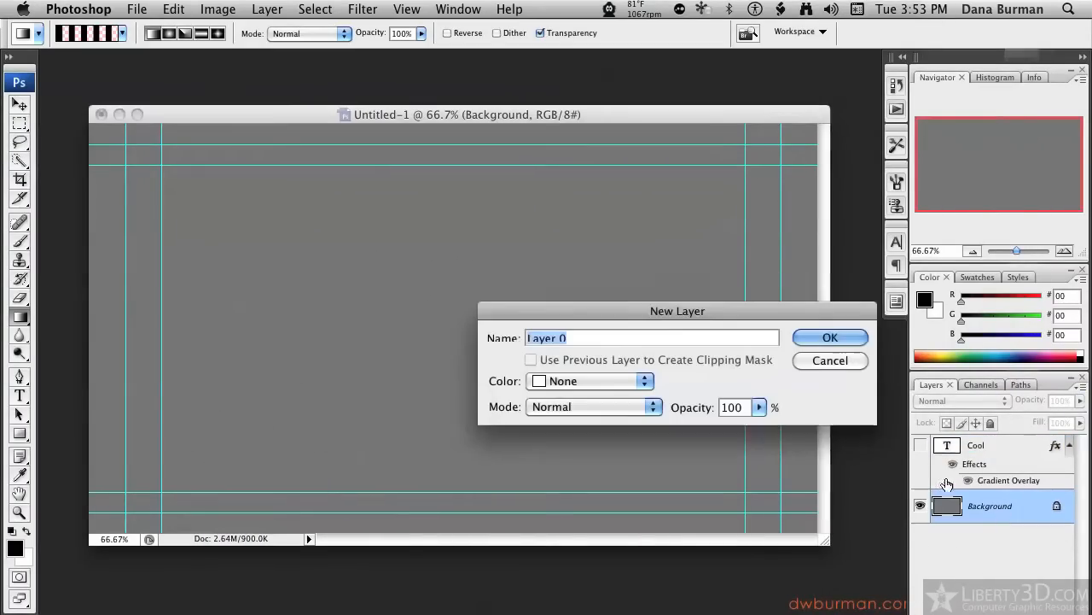
click(826, 334)
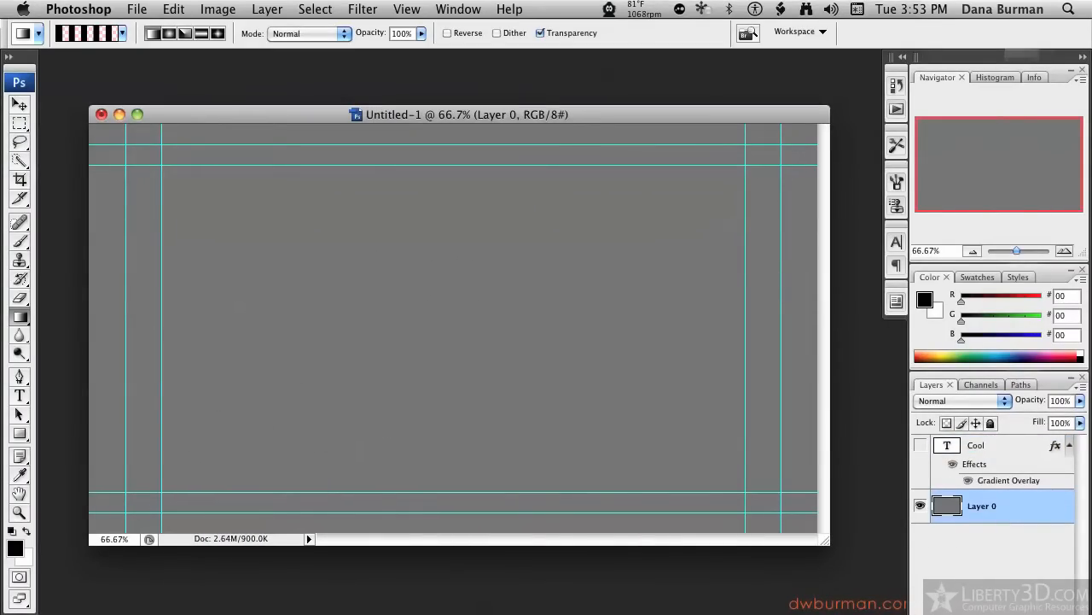
Step: Add a layer mask to the gray layer, and draw a diagonal black-to-transparent linear gradient on it so the lower left fades out
drag(1077, 612, 1077, 556)
click(970, 555)
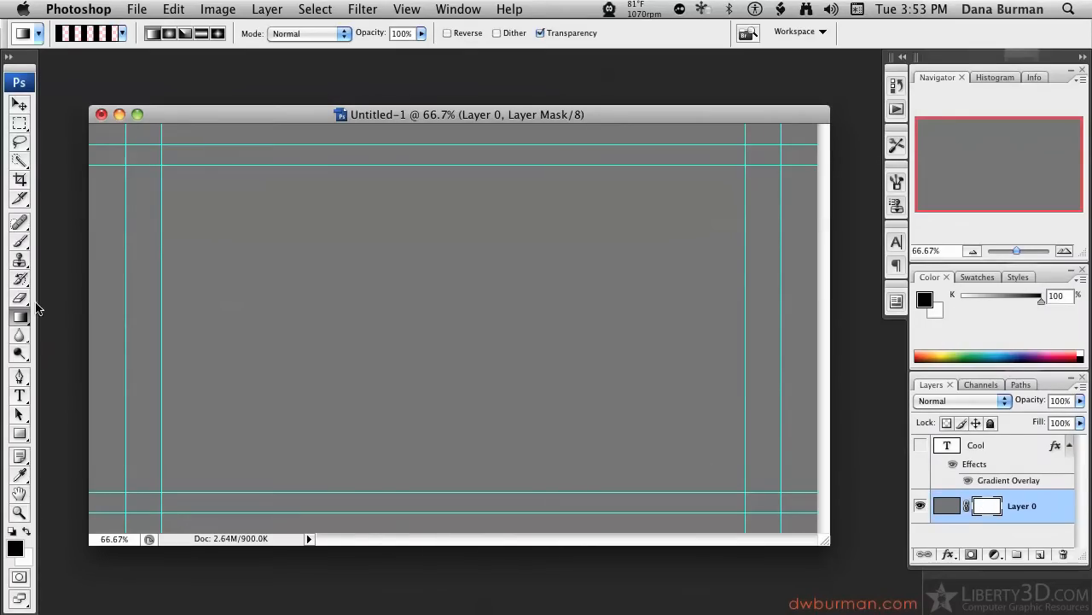
click(123, 32)
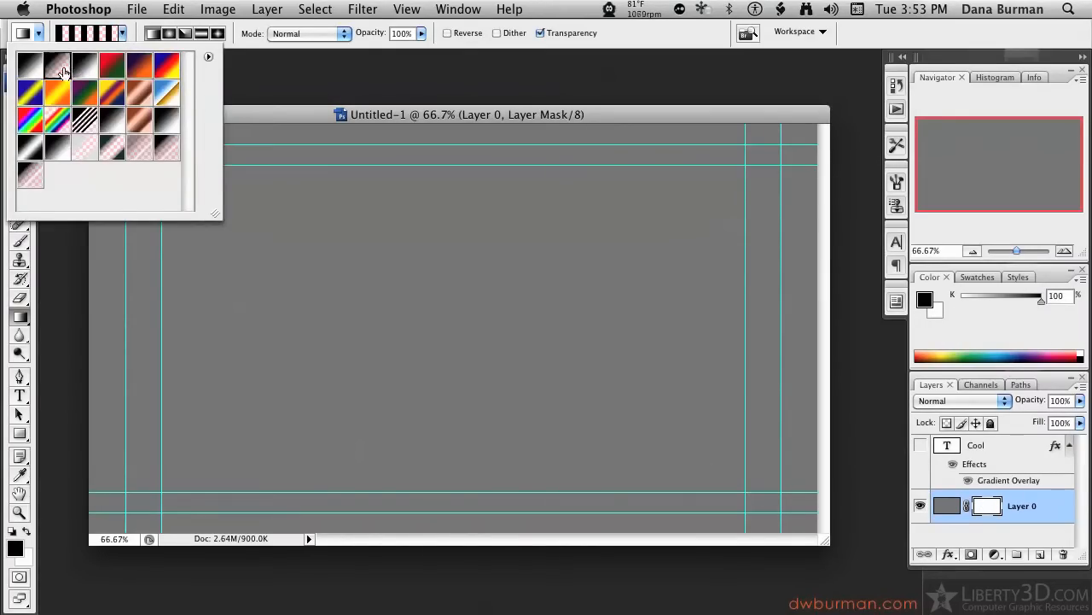
click(58, 64)
click(354, 365)
drag(353, 365, 627, 207)
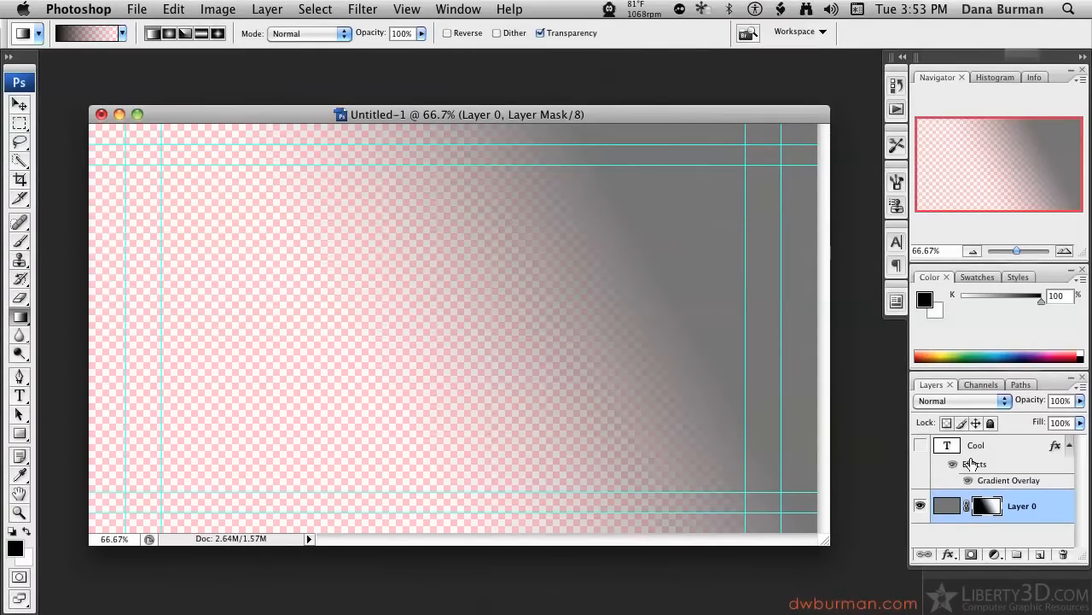
Step: Create a new layer above the masked gray layer, and fill it with a violet-to-orange linear gradient running left to right
click(1039, 554)
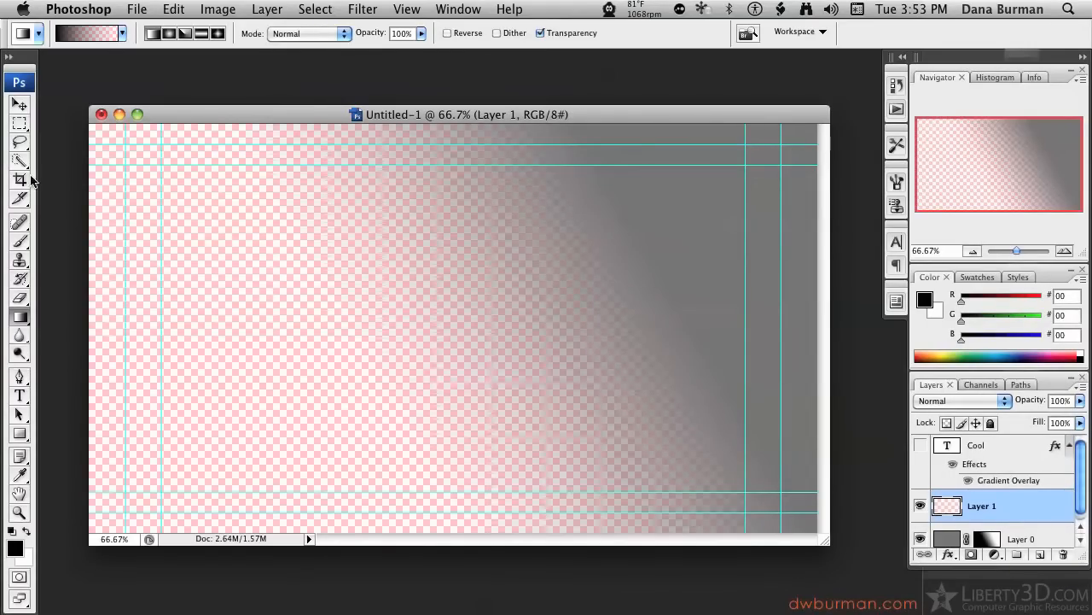
click(123, 34)
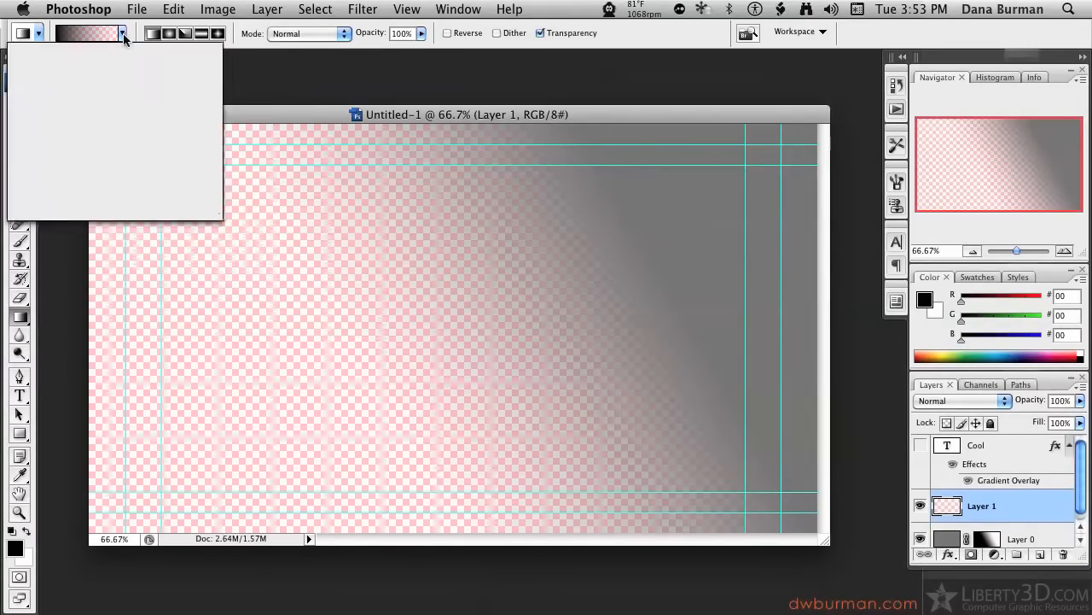
click(110, 66)
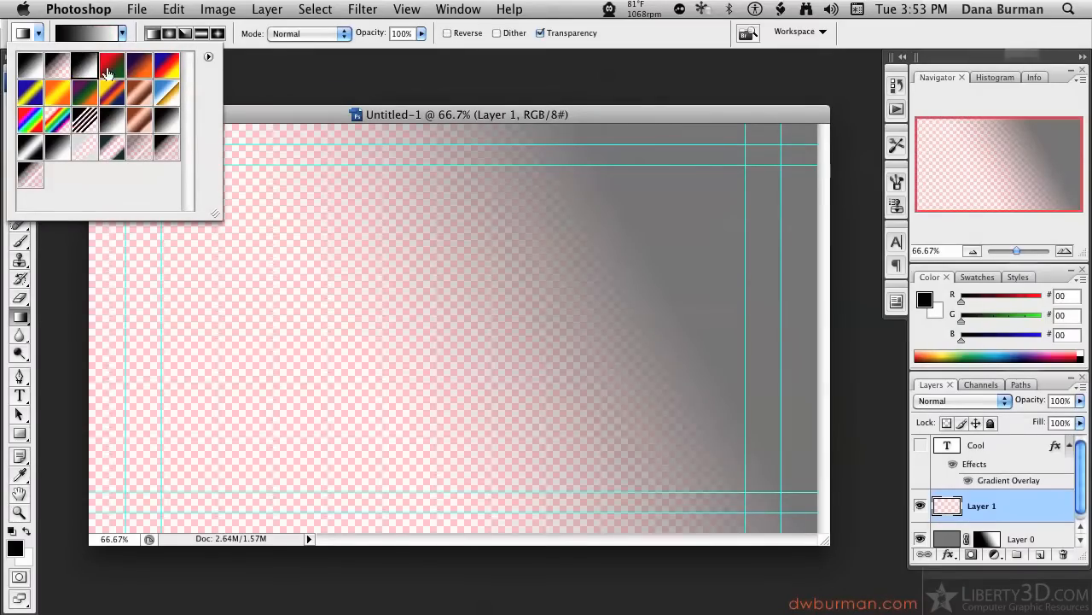
click(140, 65)
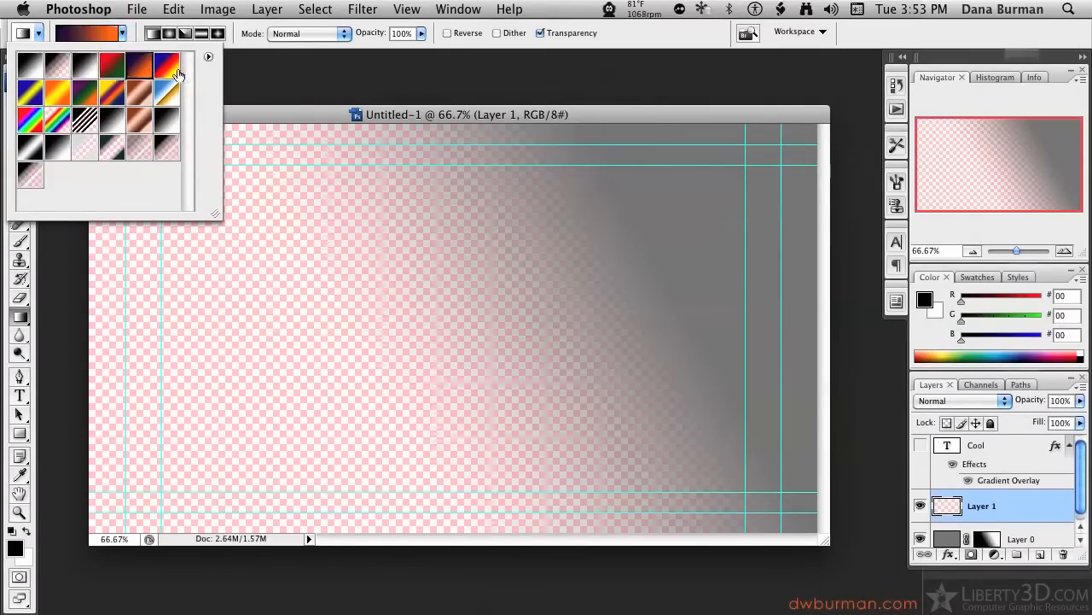
click(302, 114)
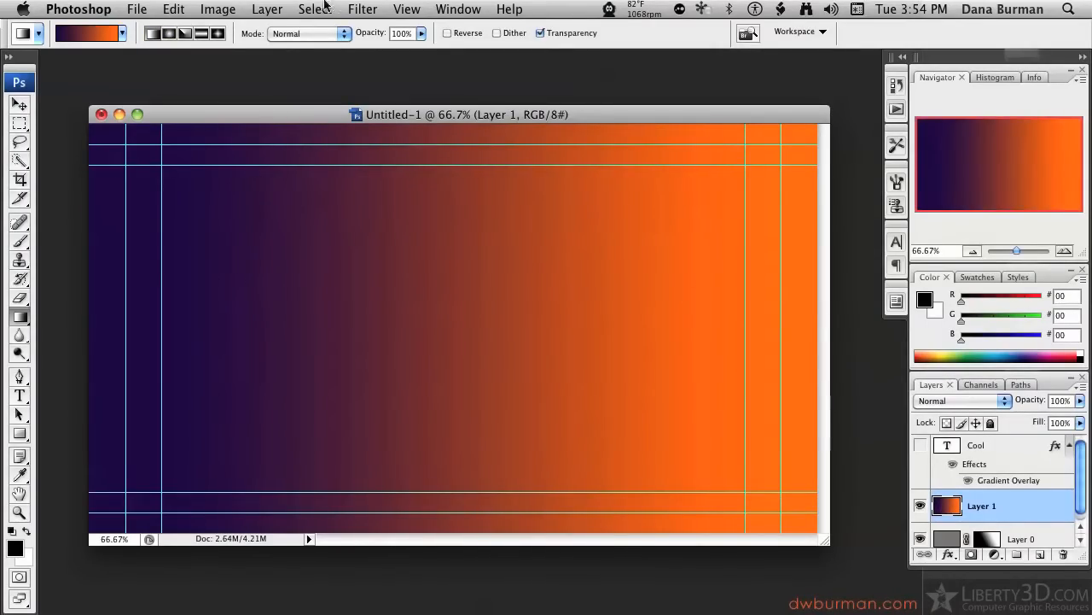
Step: Redraw Layer 1's violet-to-orange gradient as a radial gradient from the canvas centre, and as an angle gradient aimed at the right edge
click(170, 33)
drag(456, 352, 614, 212)
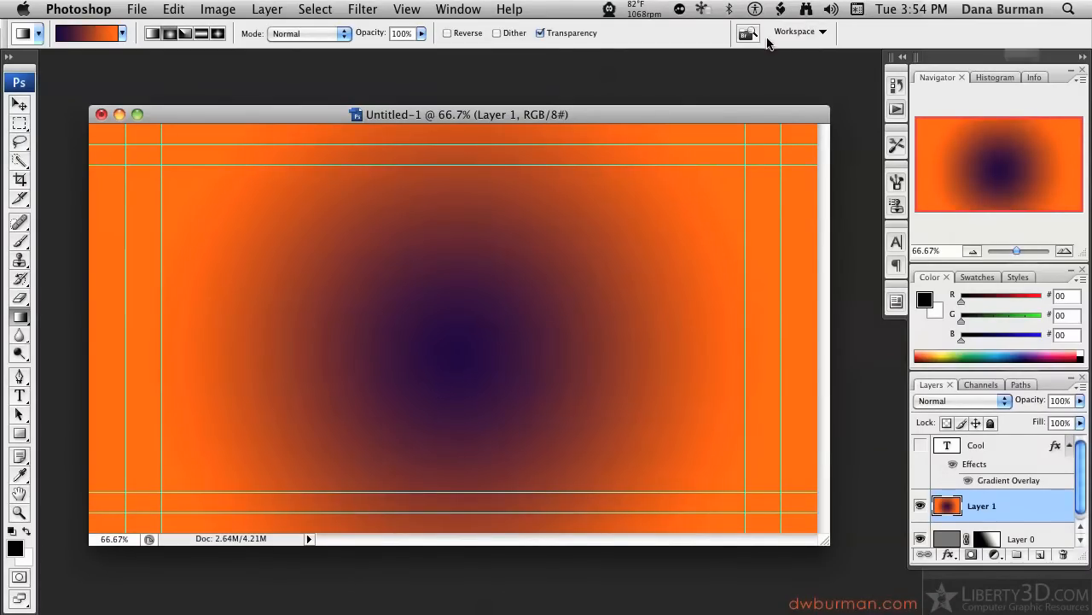
click(185, 33)
drag(418, 321, 756, 304)
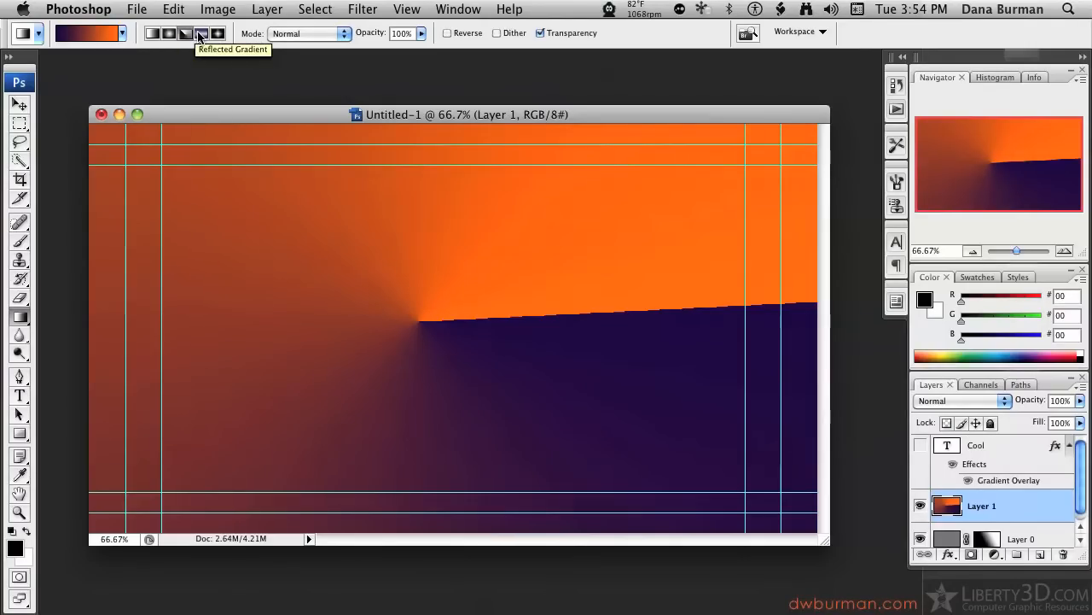
Step: Draw violet-to-orange reflected gradients over Layer 1, first with a horizontal violet band and then with diagonal ones
click(200, 34)
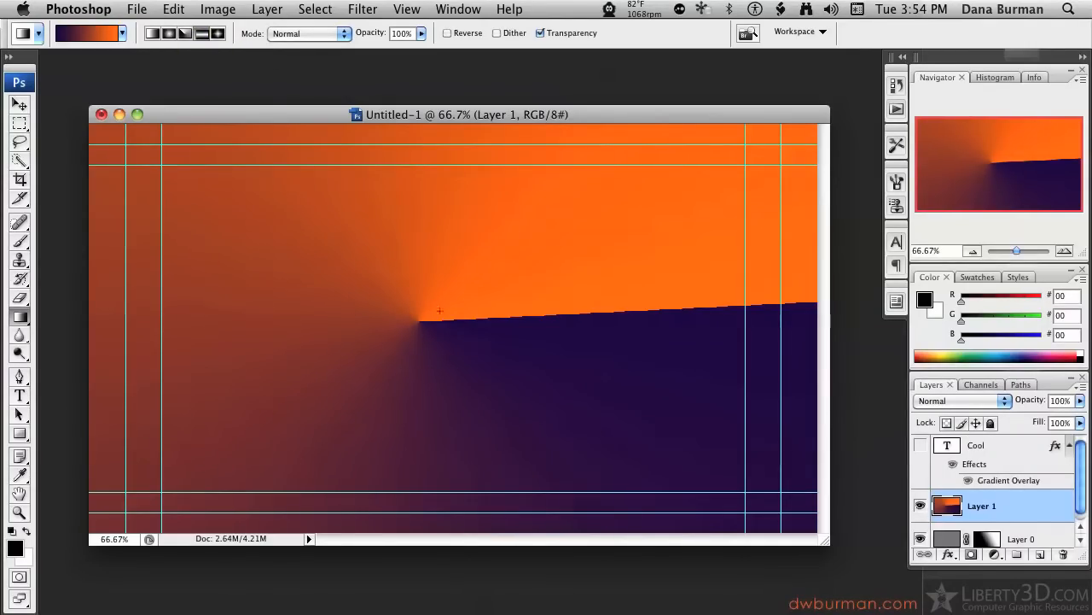
drag(436, 417, 444, 527)
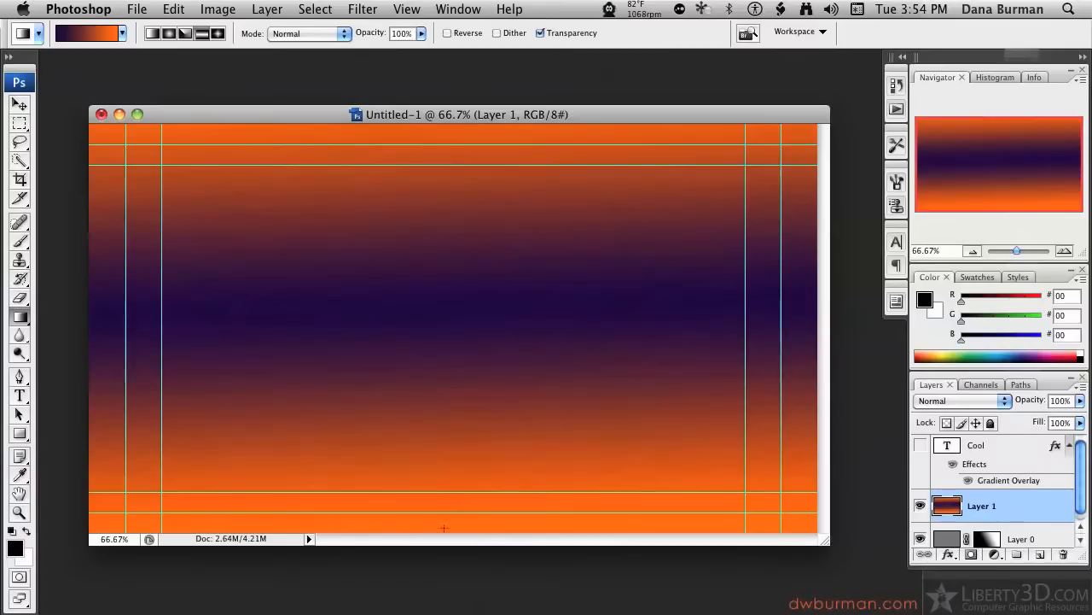
drag(333, 307, 558, 381)
drag(666, 249, 290, 474)
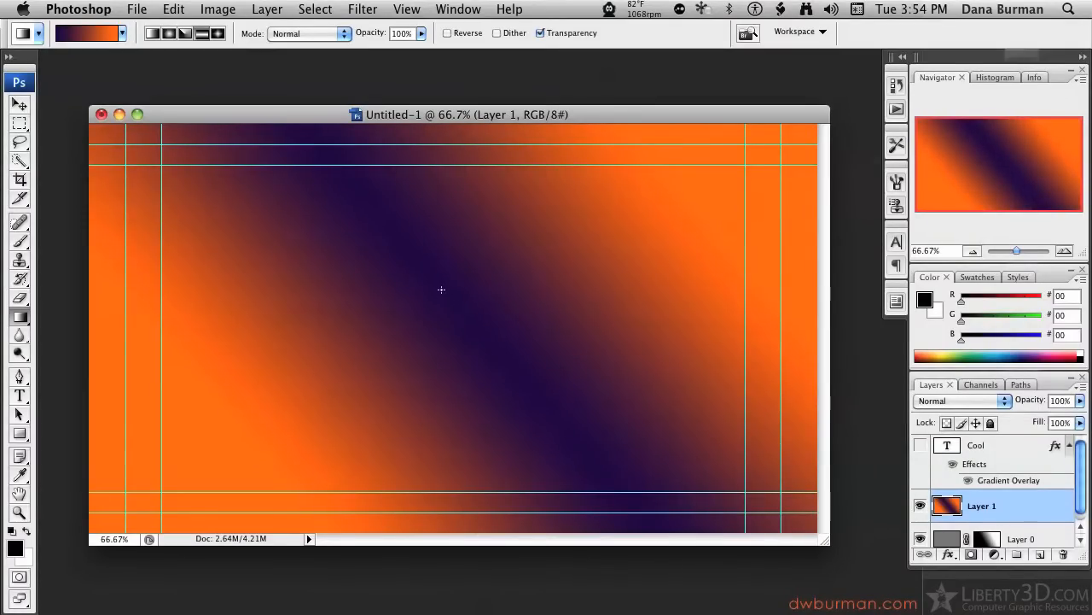
drag(441, 289, 227, 478)
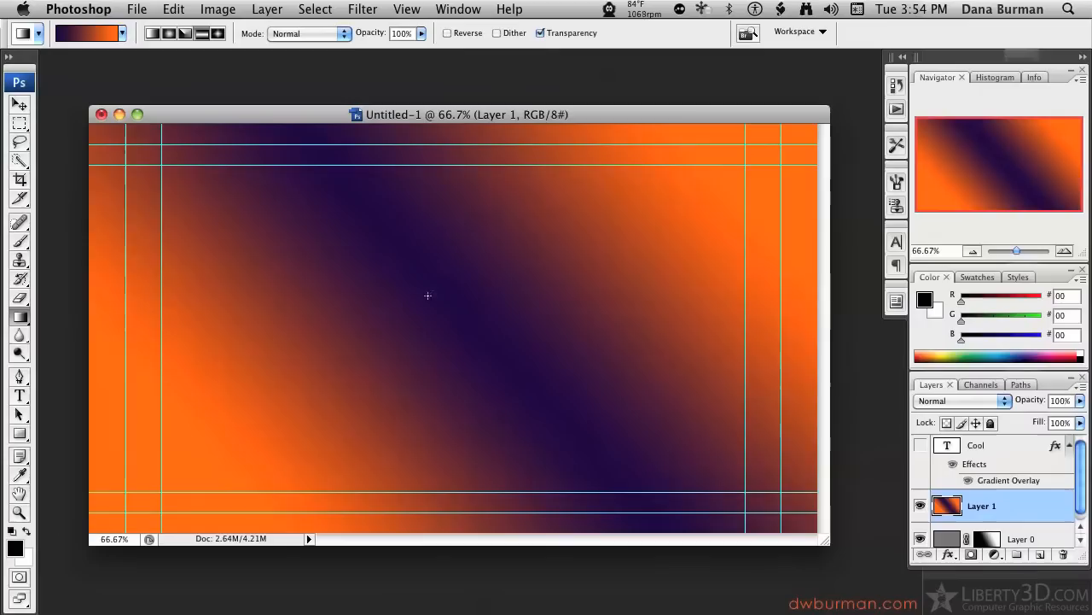
Step: Draw a tilted violet-to-orange diamond gradient on Layer 1, starting left of the canvas centre and extending up to the right
click(216, 34)
drag(282, 332, 512, 247)
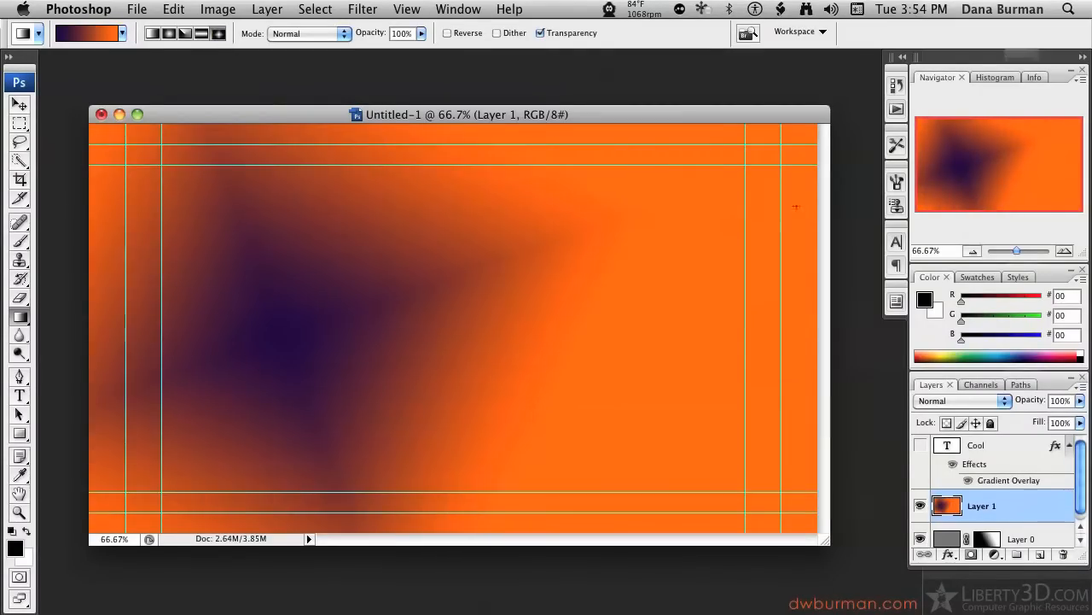
Step: Redraw Layer 1's violet-to-orange diamond gradient smaller at the canvas's left, and draw another diagonally down to the right in Difference mode
drag(795, 207, 482, 390)
drag(298, 308, 476, 240)
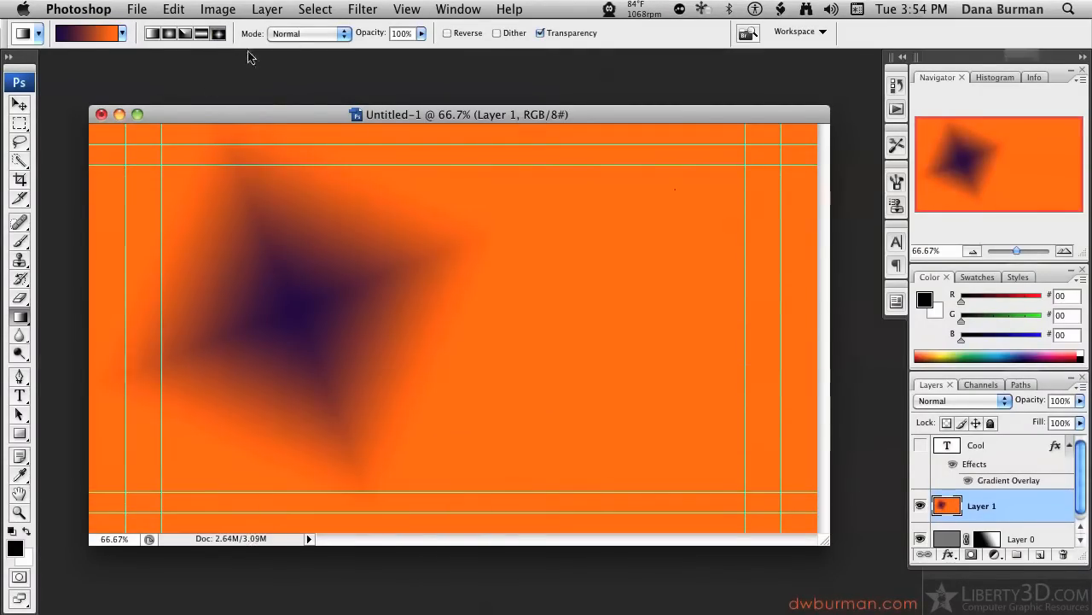
click(312, 33)
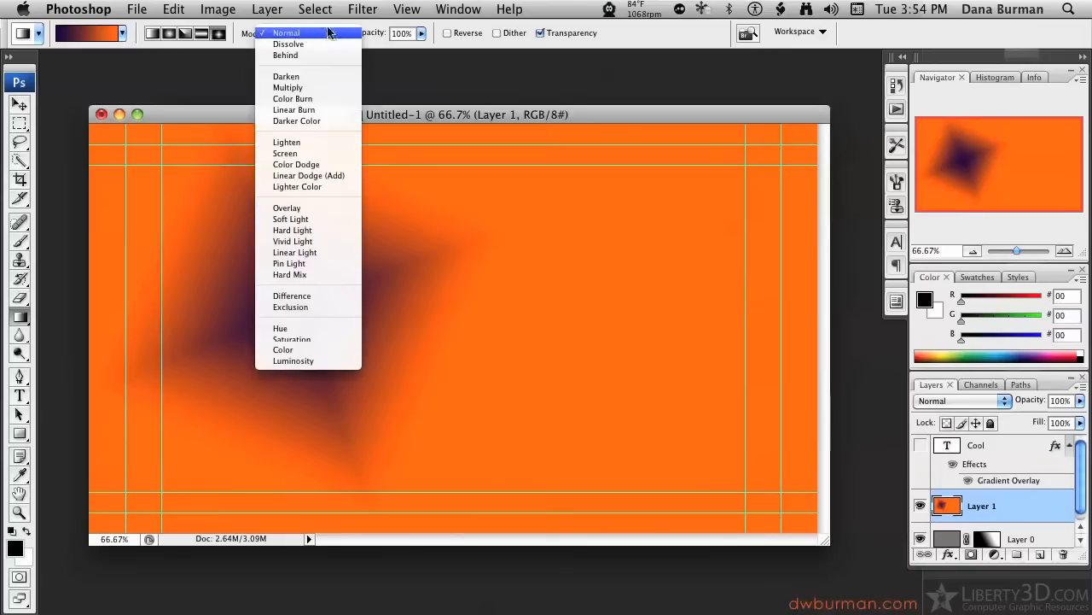
click(343, 34)
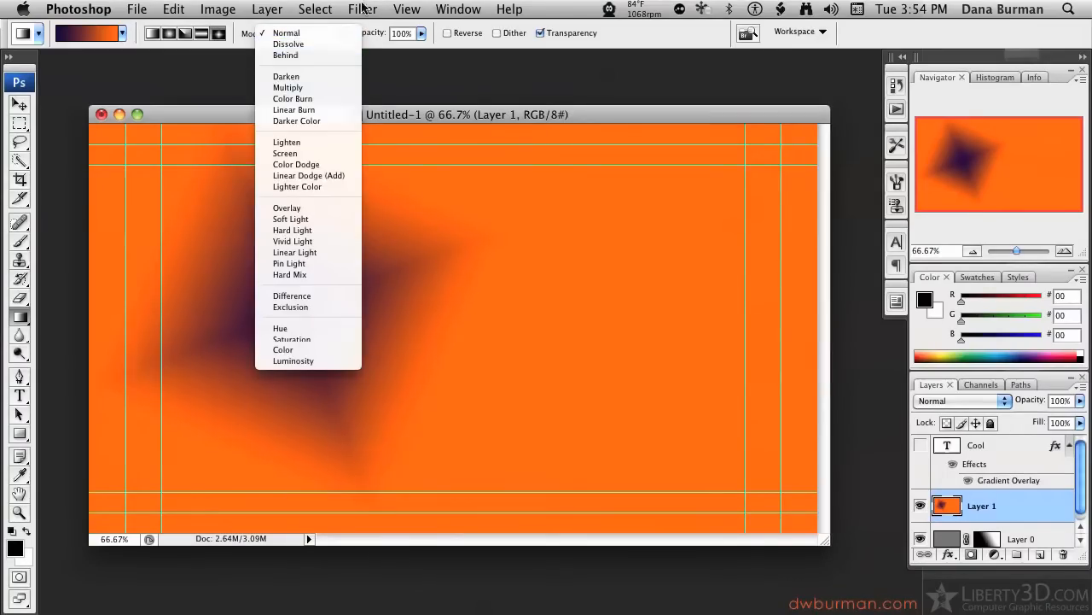
click(298, 296)
drag(402, 260, 702, 415)
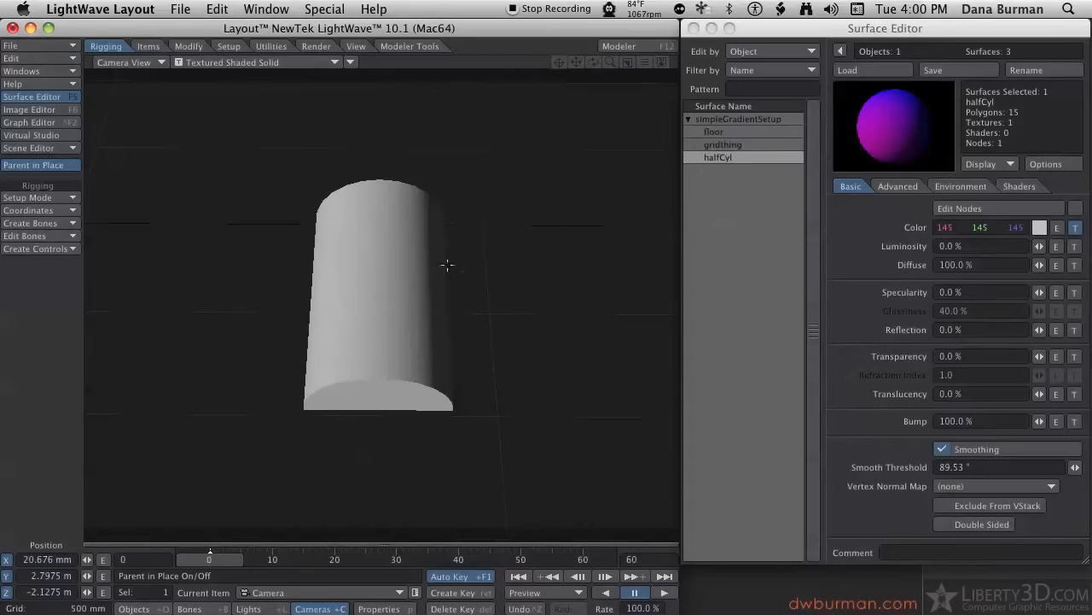
Step: In LightWave Layout, set the OpenGL preferences to Buffered(VBO) geometry acceleration and the GLSLShaders shading method
key(o)
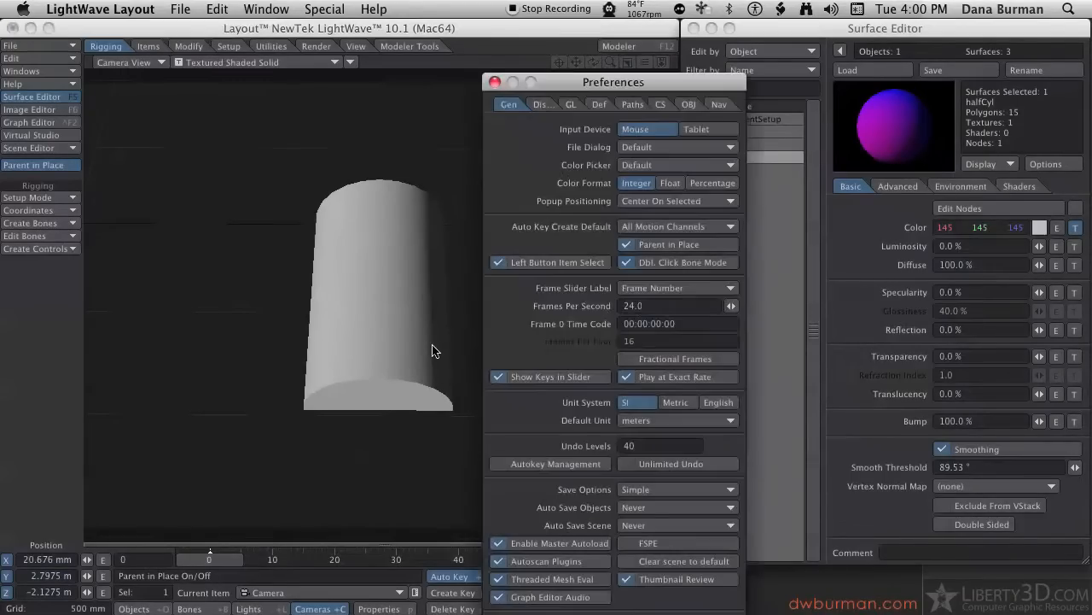
drag(583, 85, 576, 31)
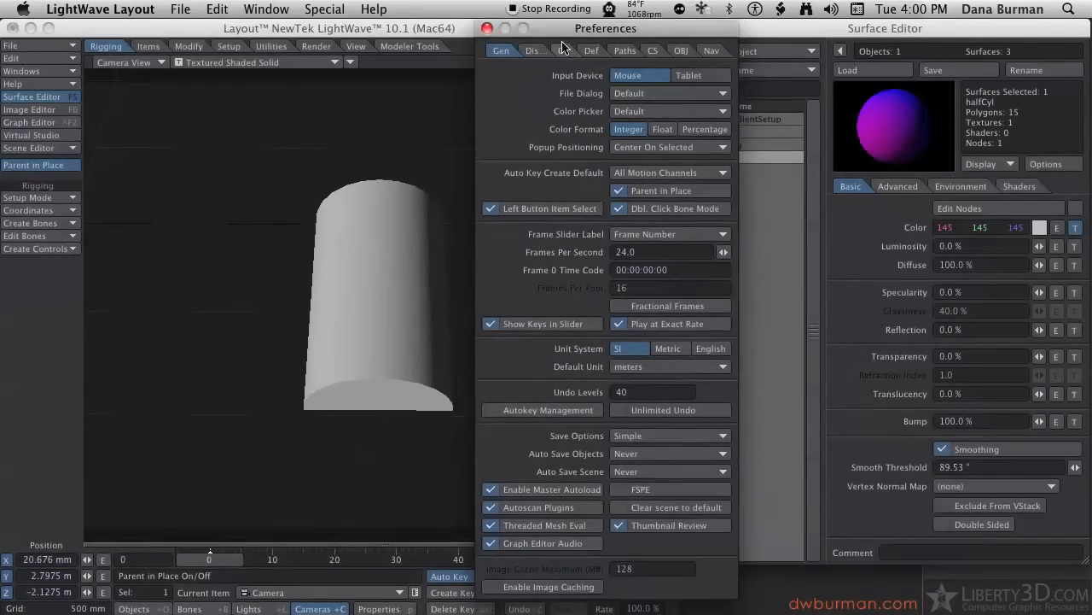
click(535, 52)
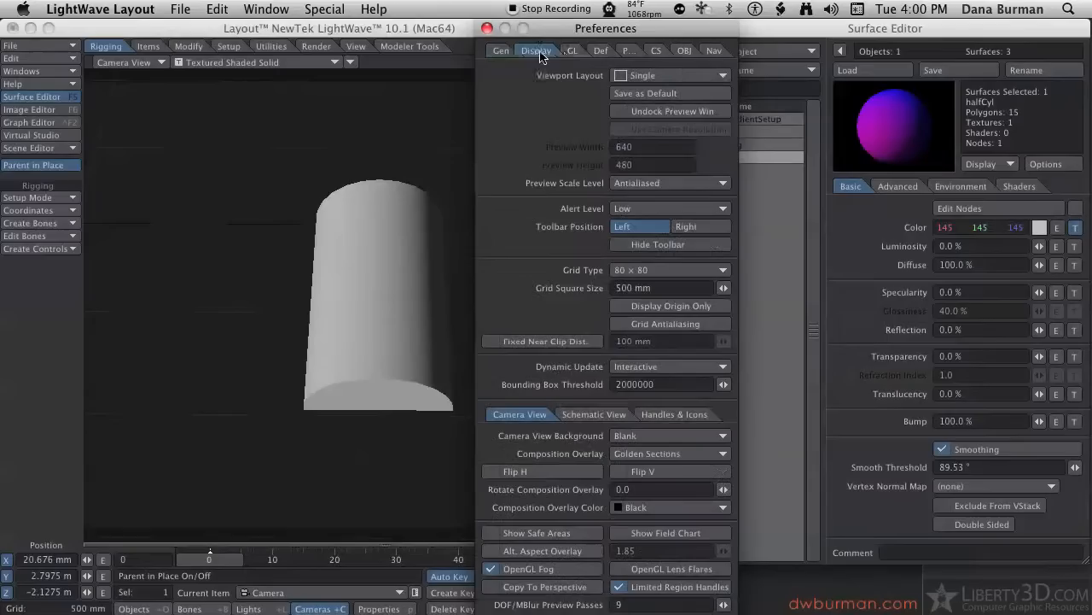
click(570, 51)
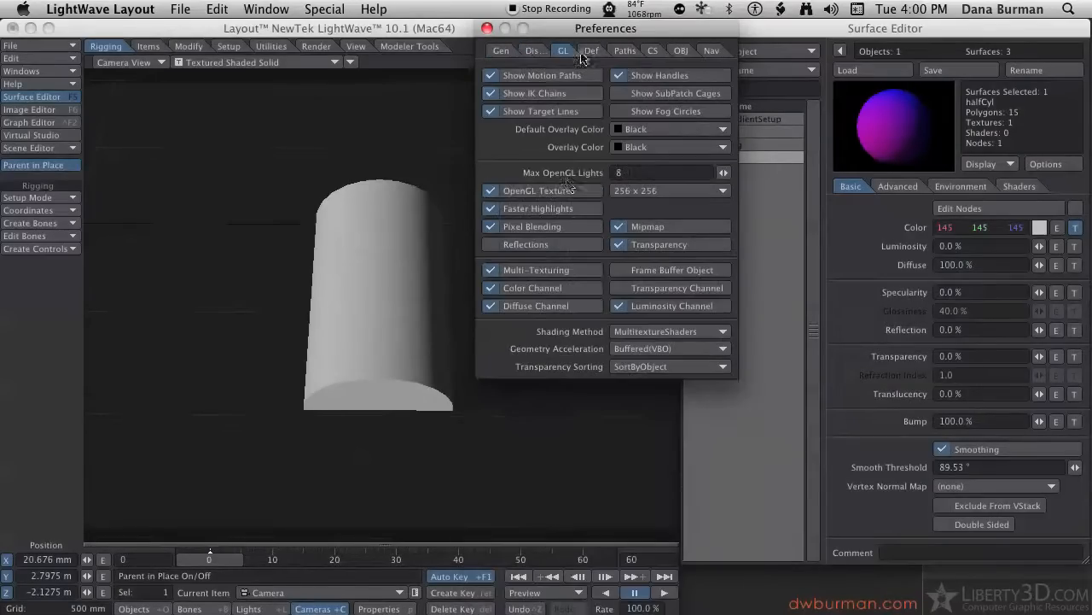
click(629, 355)
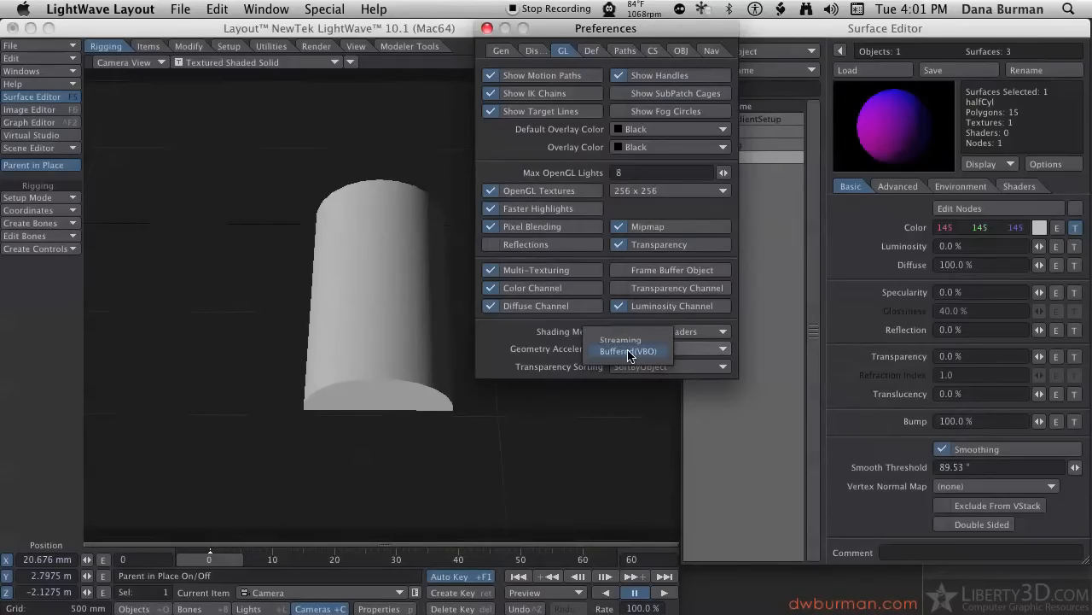
click(639, 352)
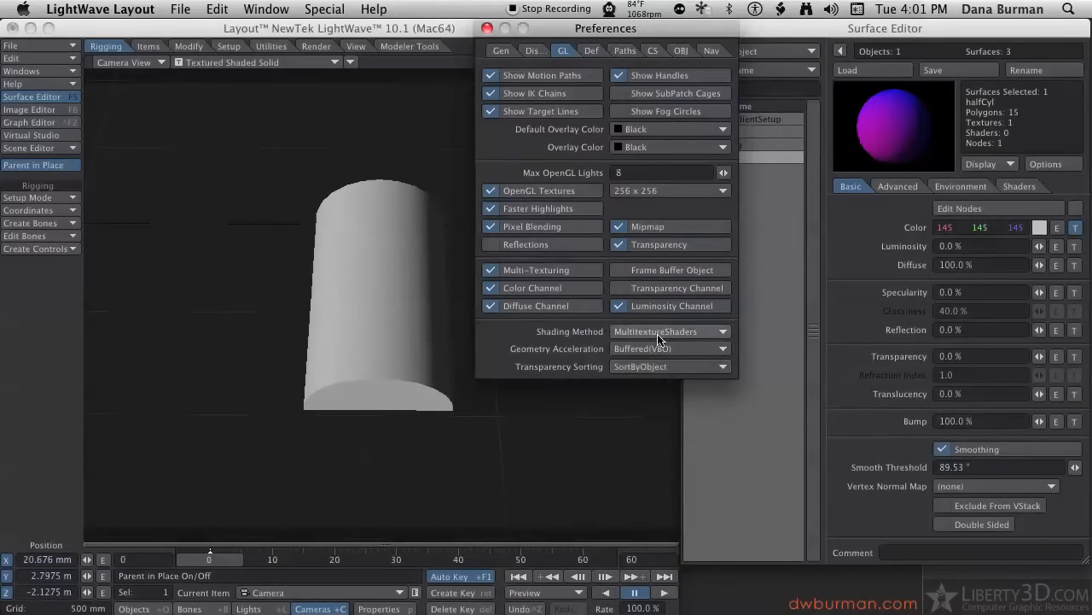
click(657, 334)
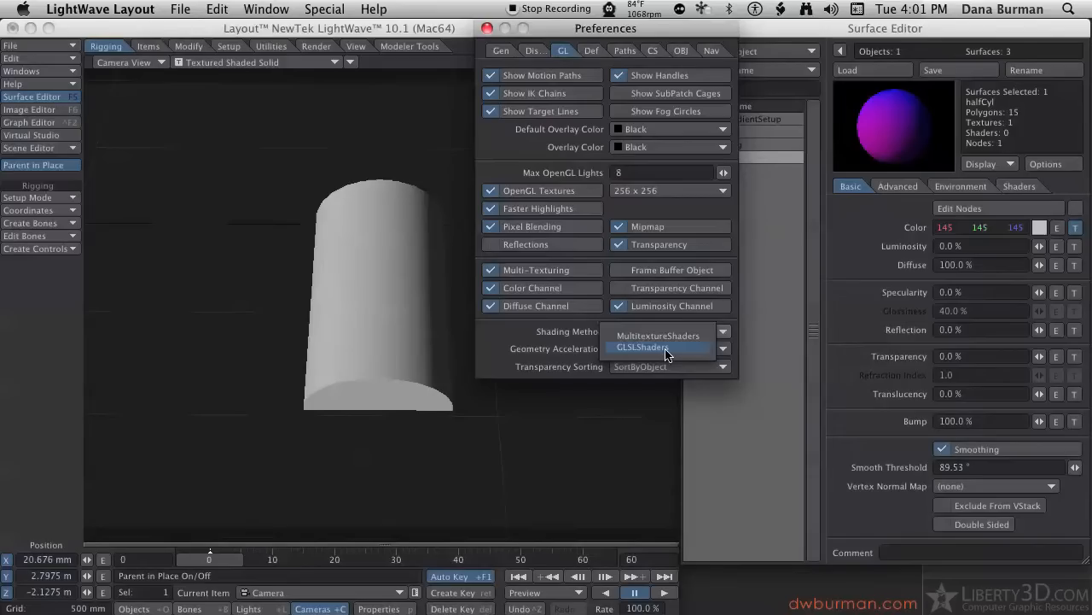
click(665, 350)
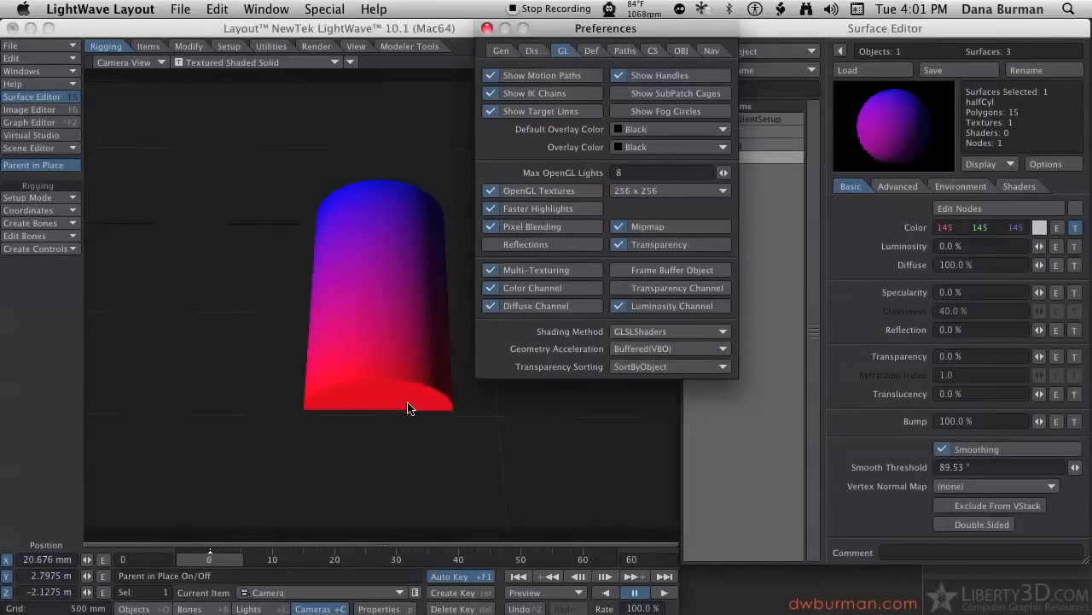
click(486, 30)
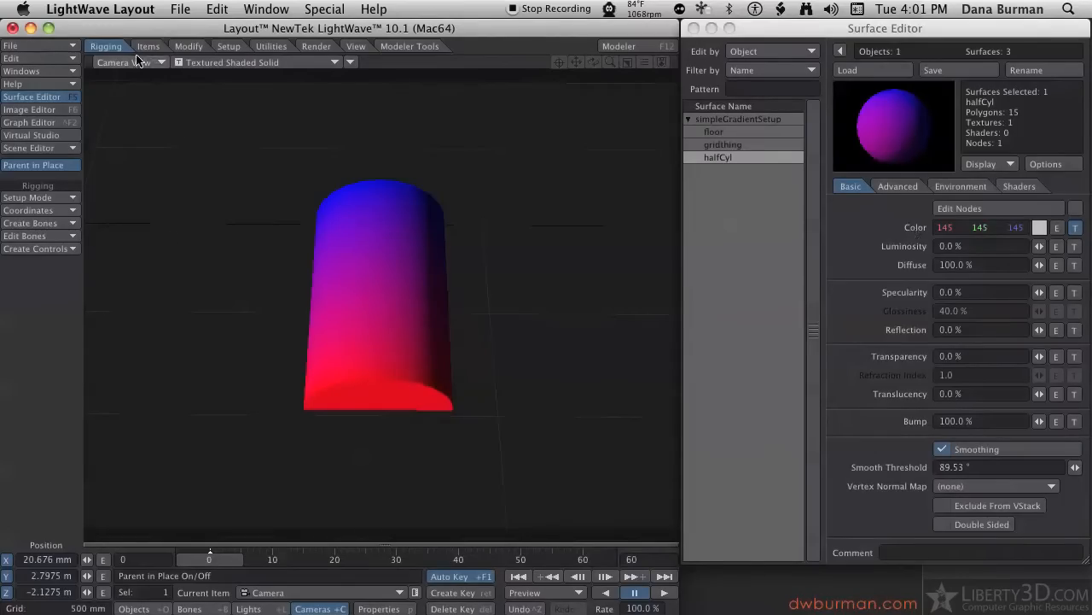
Step: Switch the camera viewport's display mode to VPR
click(315, 64)
click(314, 86)
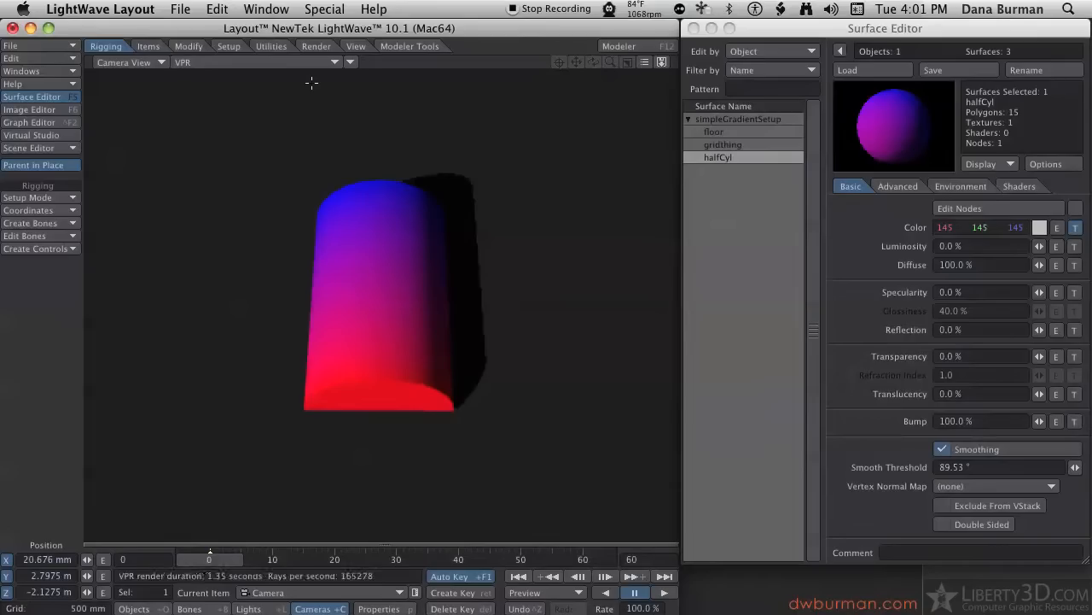
Step: Copy the selected gradient layer from the halfCyl surface's Color texture
click(1077, 228)
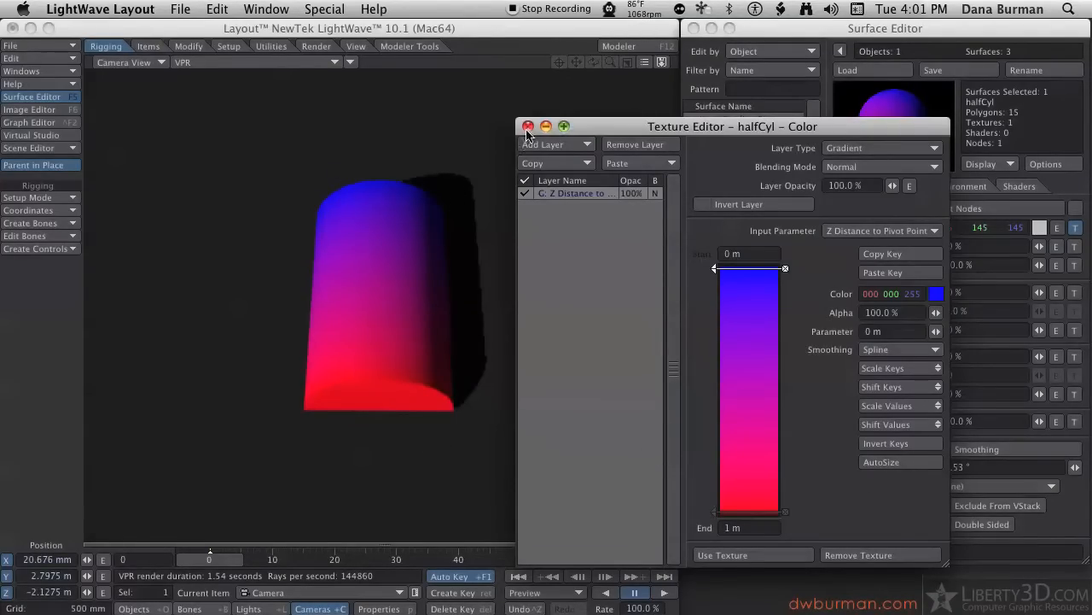
click(547, 163)
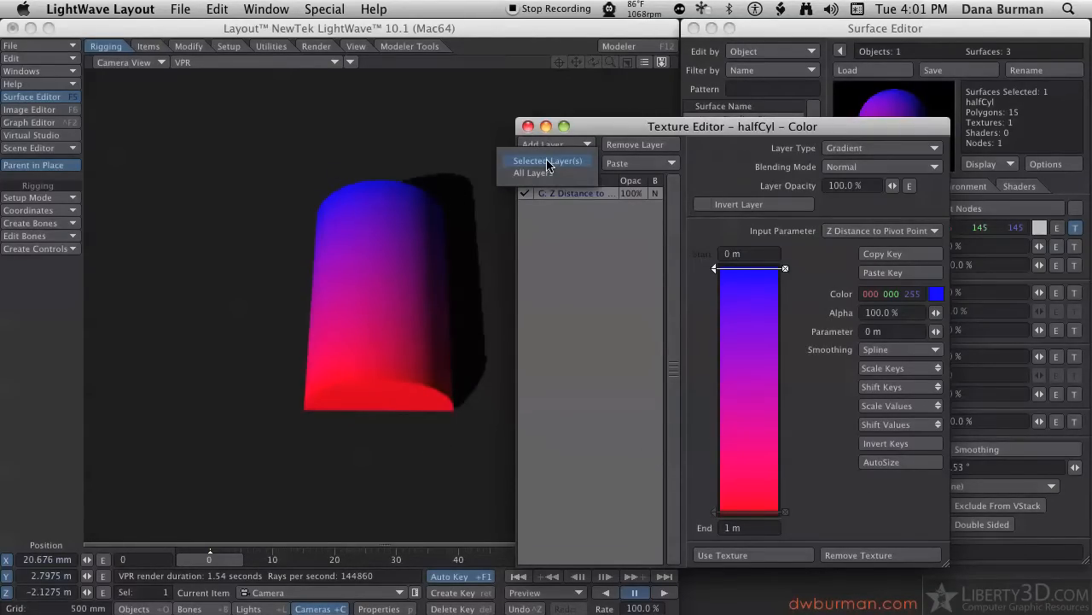
click(547, 161)
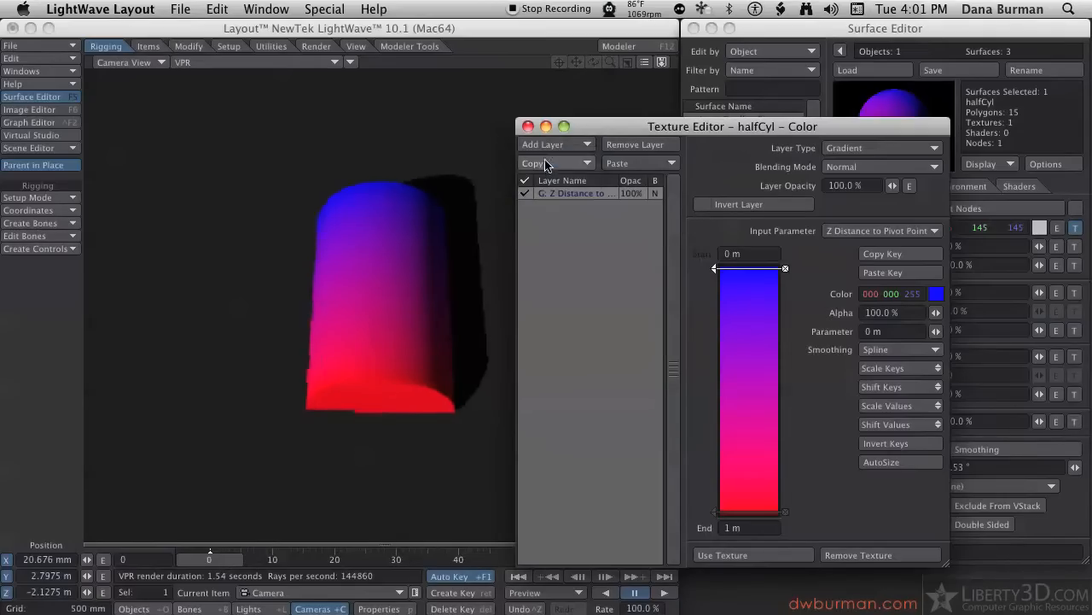
click(583, 168)
click(583, 169)
click(529, 127)
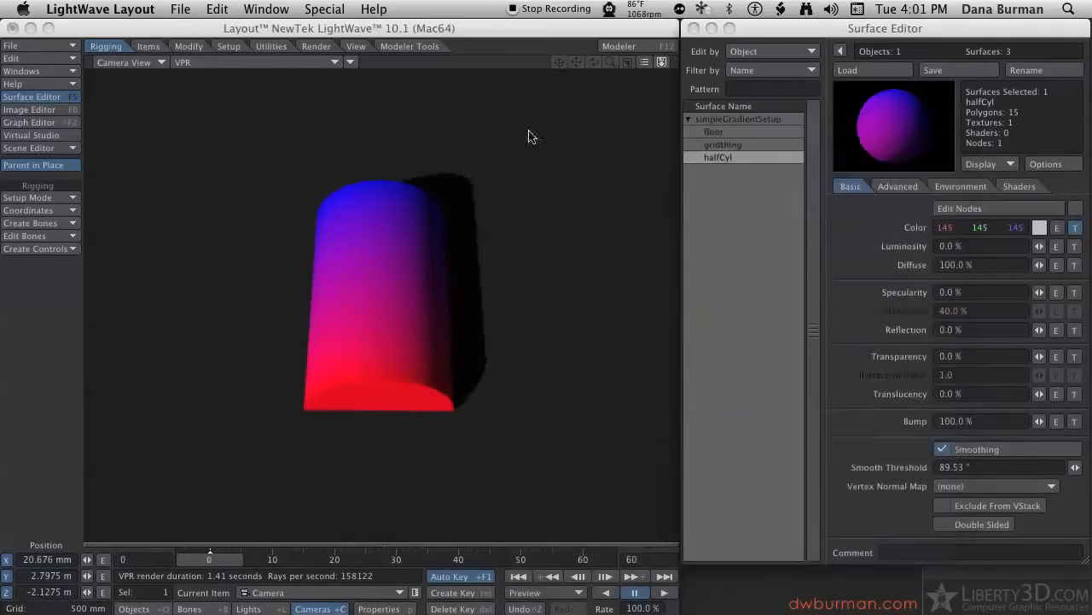
Step: Remove halfCyl's Color texture and add the copied gradient to its Luminosity texture as an additional layer
shift+click(1076, 229)
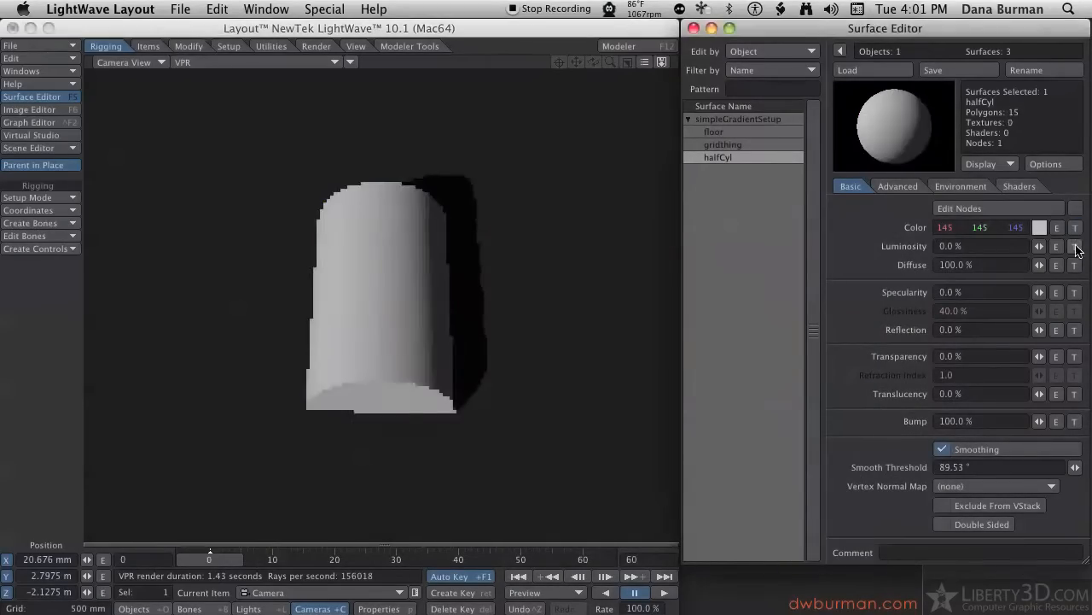
click(1076, 246)
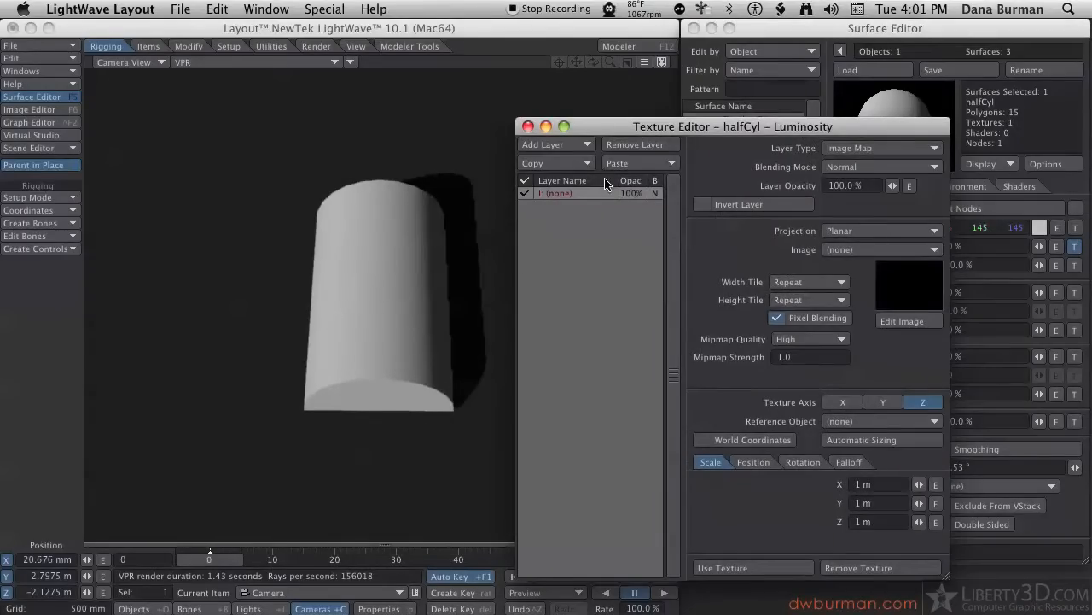
click(640, 163)
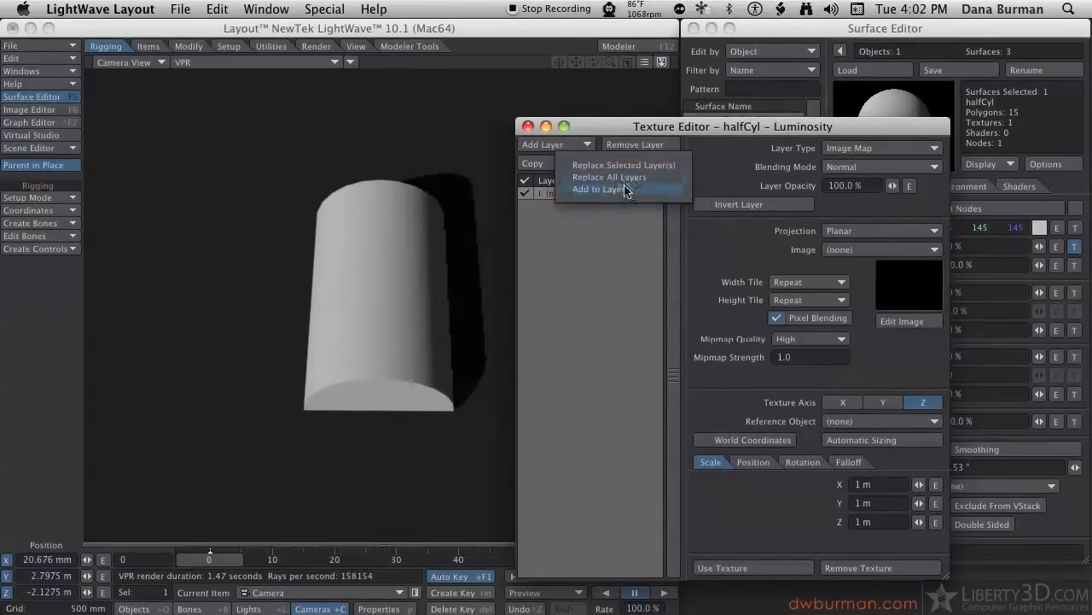
click(624, 190)
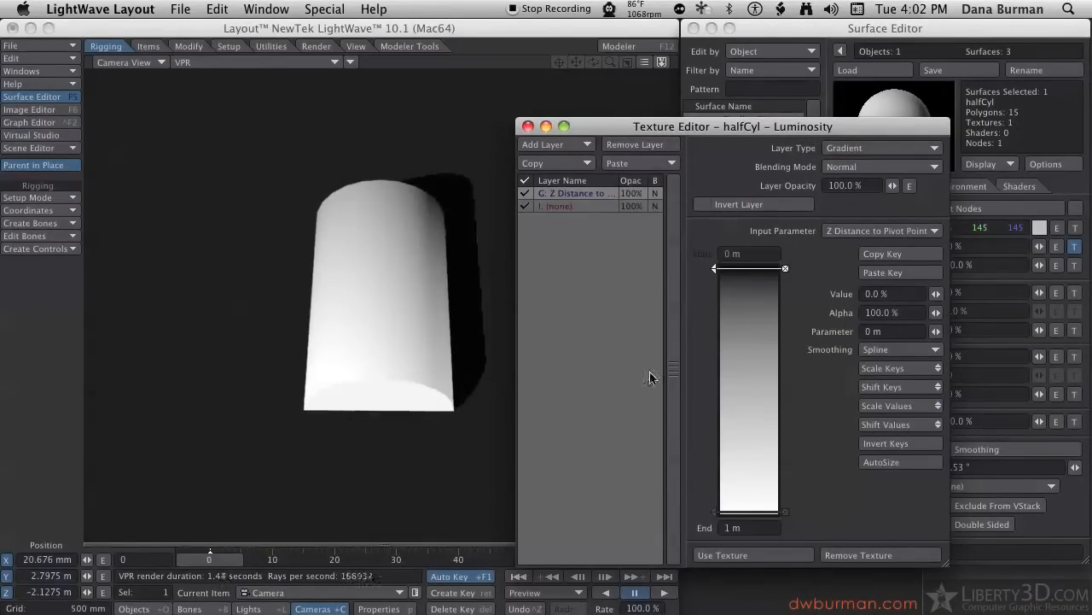
Step: Reposition gradient keys in halfCyl's Luminosity, Diffuse and Specularity textures, trying the Diffuse key at about 414 mm before removing it
drag(724, 273, 728, 392)
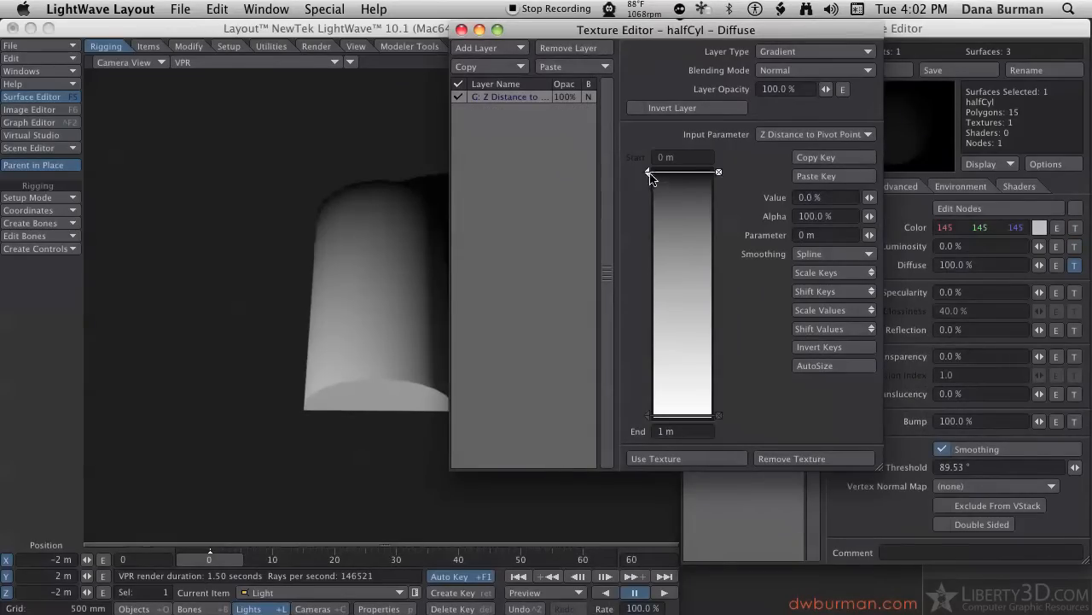
drag(653, 188, 649, 273)
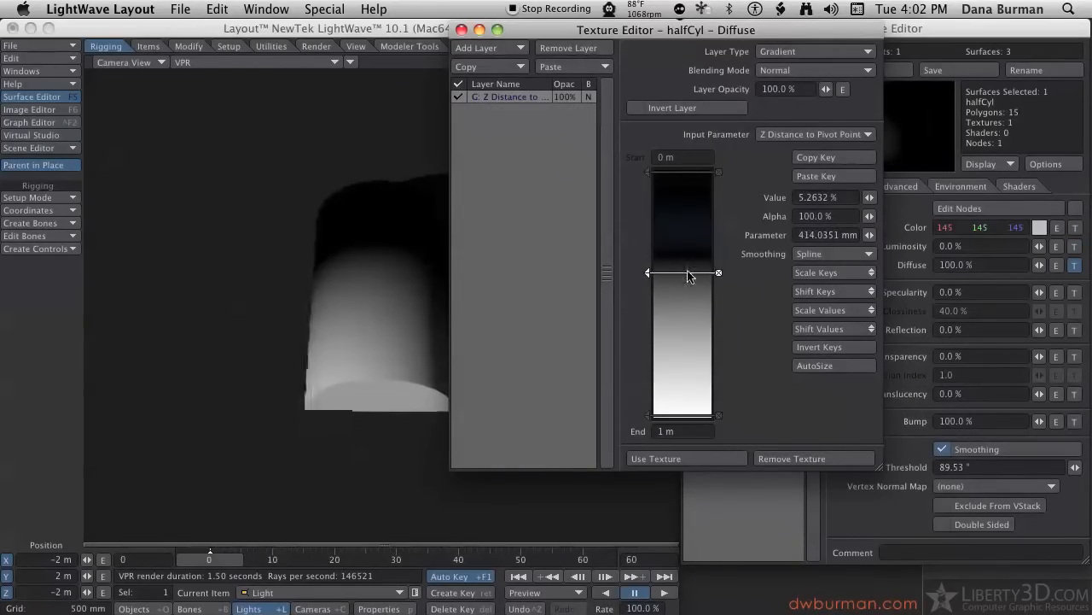
click(720, 273)
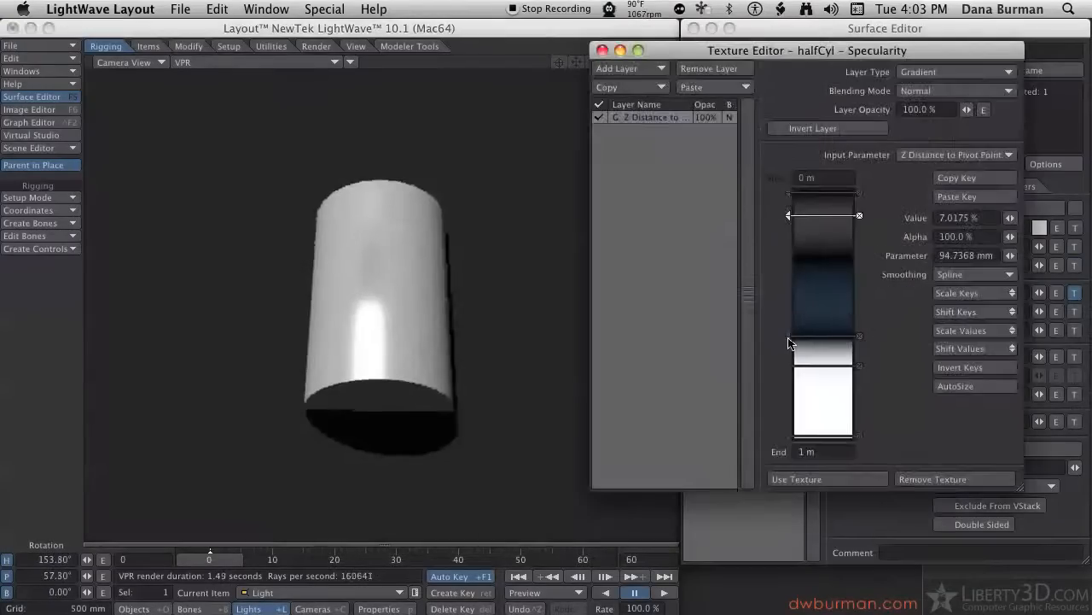
drag(787, 337, 794, 281)
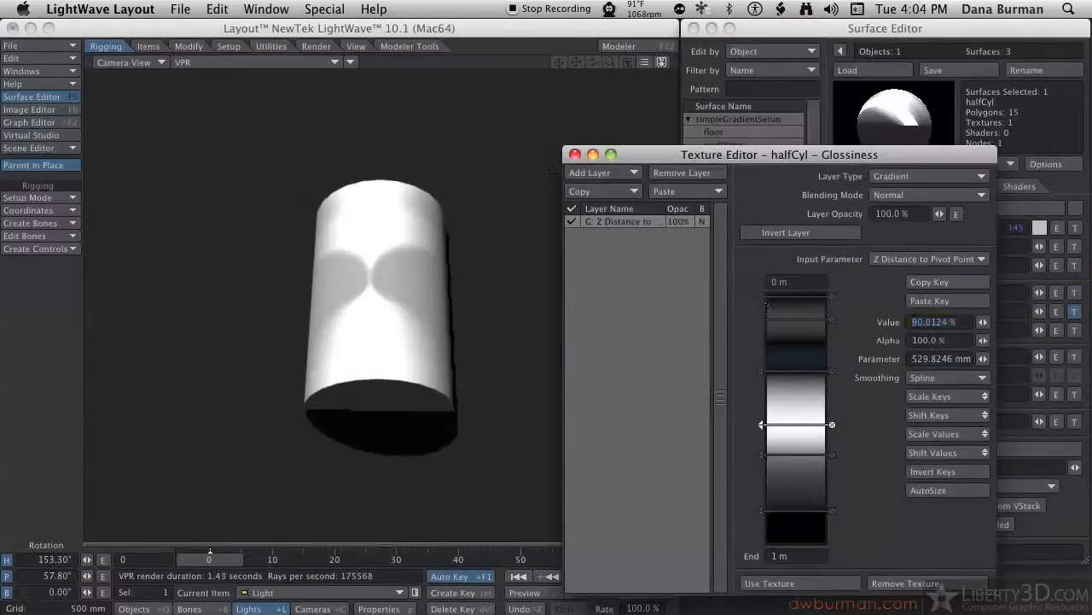
Step: Set the halfCyl Glossiness gradient's selected middle key to a value of 20% and close its texture editor
click(924, 321)
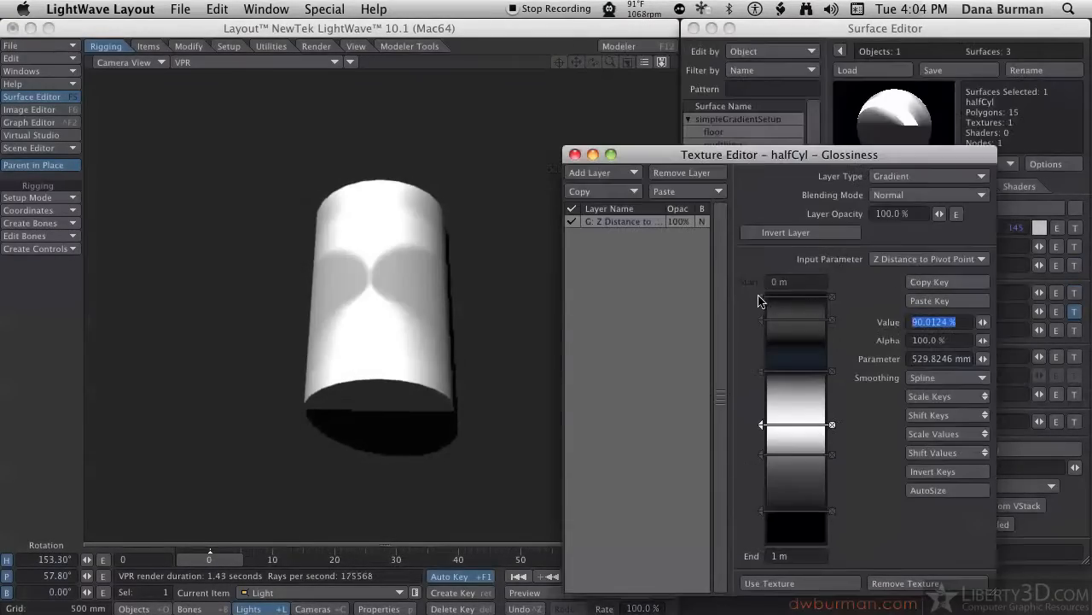
text(20)
key(Tab)
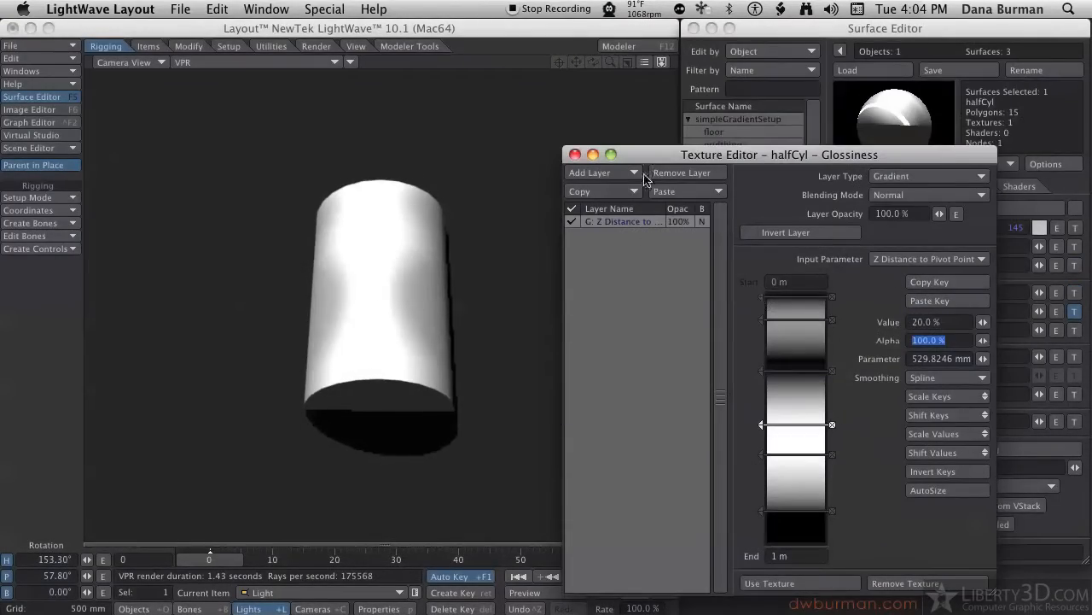
click(576, 153)
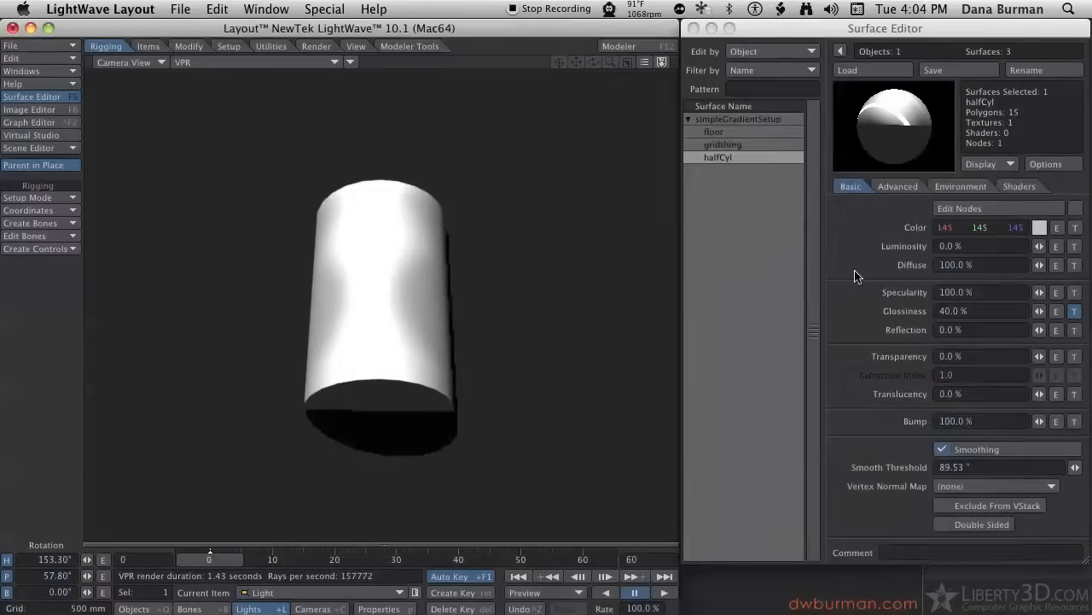
Step: Move a key toward the end of halfCyl's Reflection gradient, and move the Refraction Index gradient's lower key to 1 m
click(1075, 329)
drag(764, 455, 762, 529)
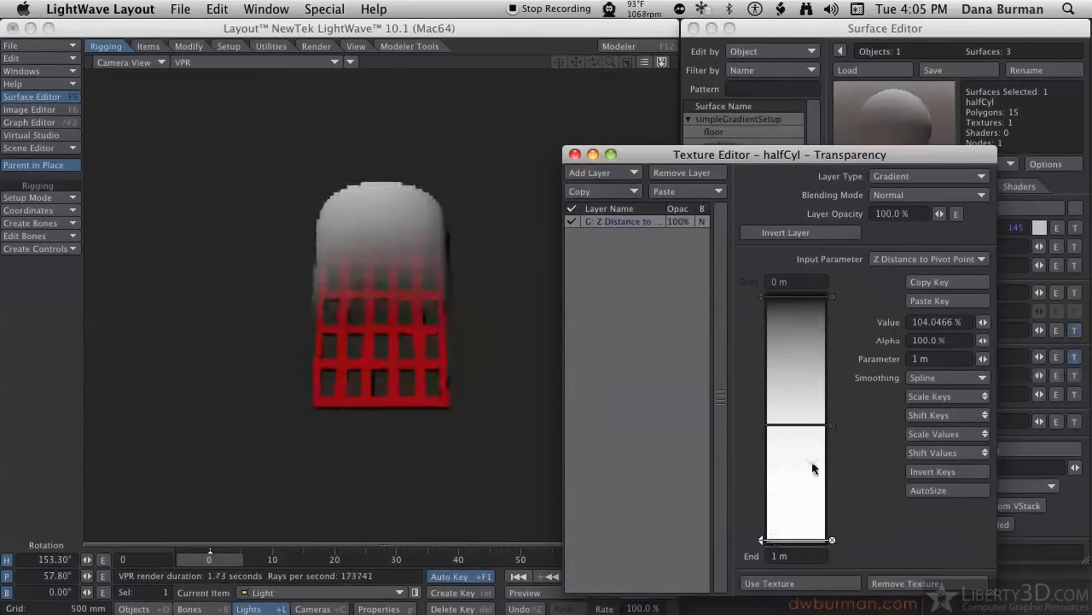
mouse_move(811, 463)
mouse_down()
mouse_move(836, 361)
mouse_move(848, 505)
mouse_move(828, 461)
mouse_up()
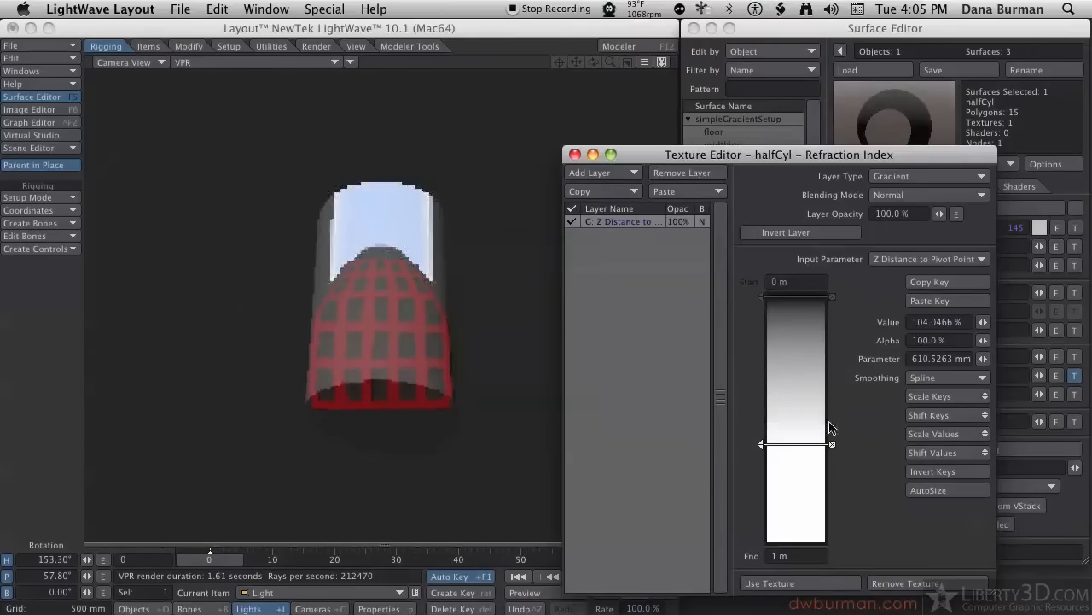
drag(762, 445, 759, 563)
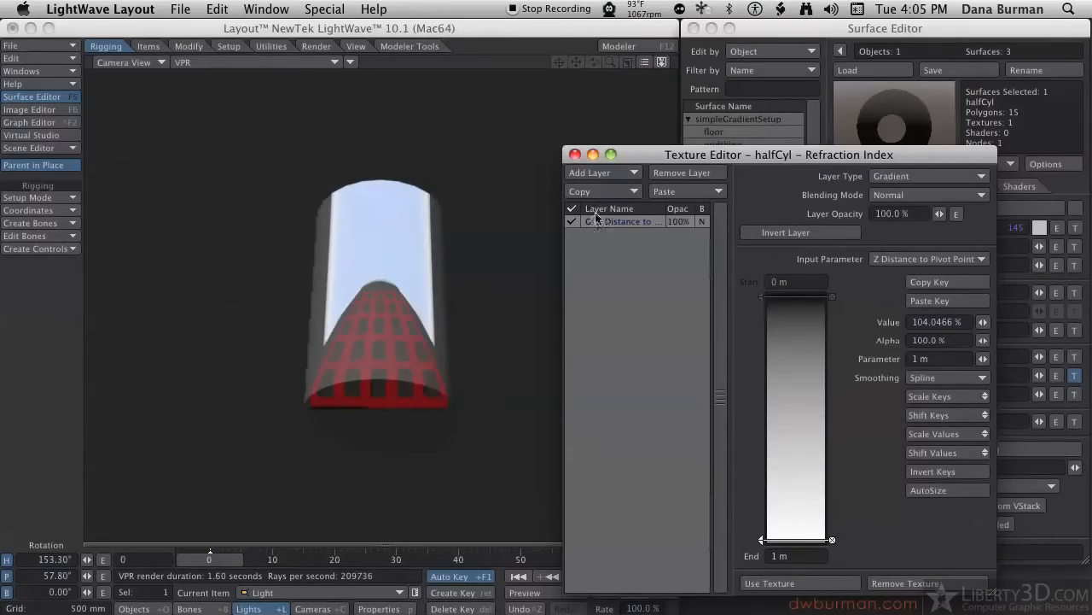
drag(698, 158, 364, 131)
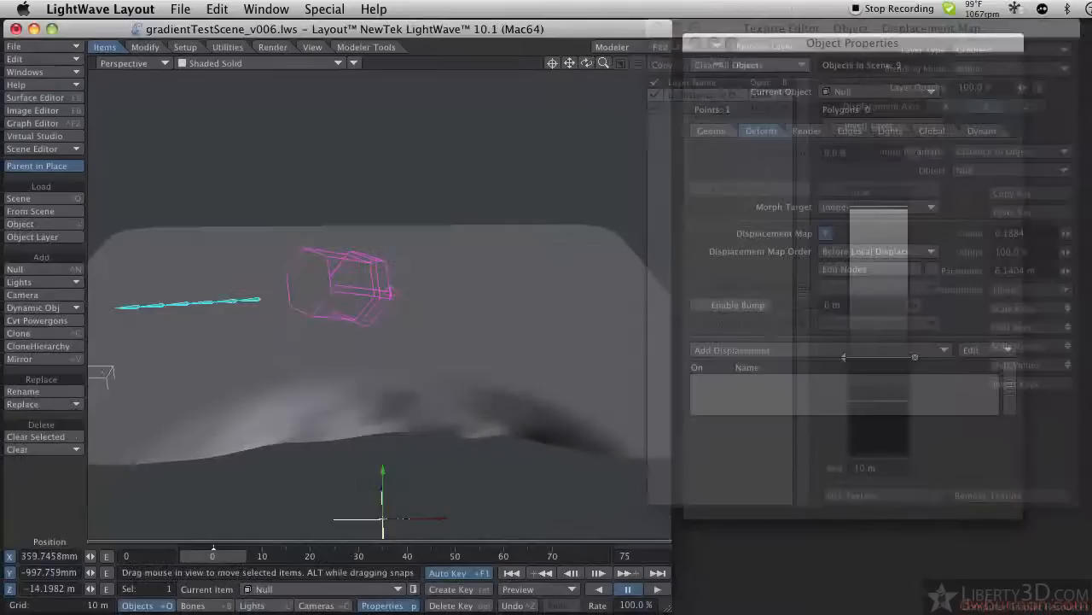
Step: In gradientTestScene_v006.lws, move the Null up and to the left beneath the displaced ground mesh
drag(383, 512, 103, 373)
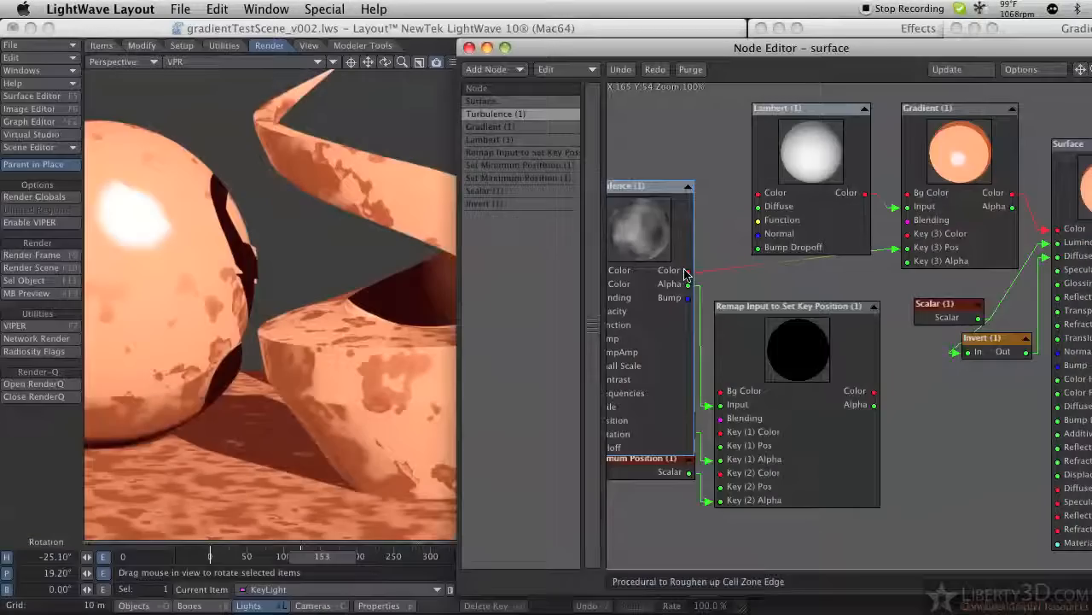
Step: Update the surface's node network in the Node Editor of gradientTestScene_v002.lws
click(961, 77)
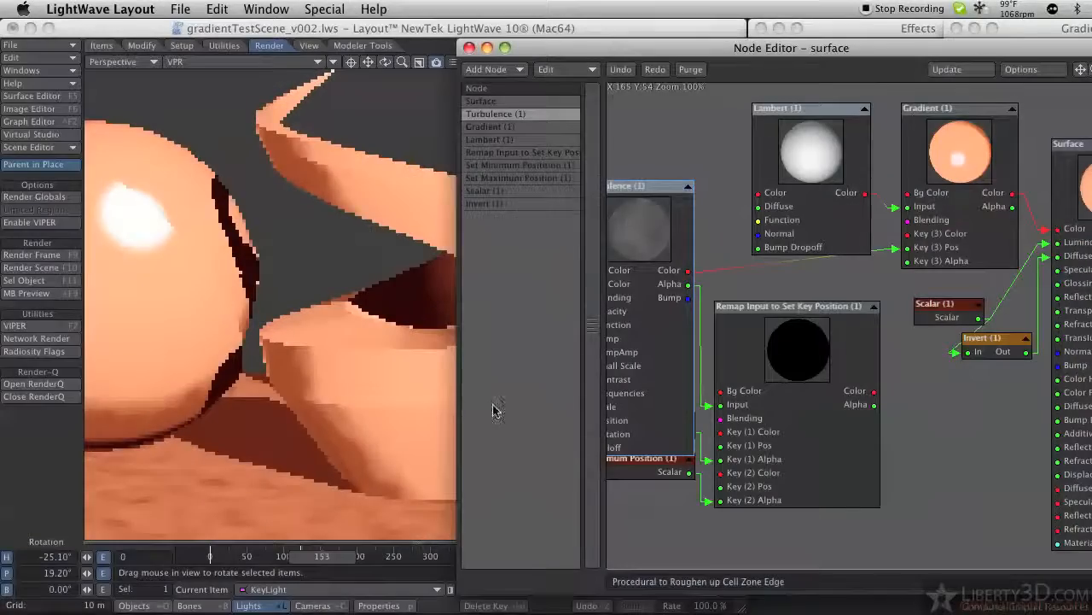